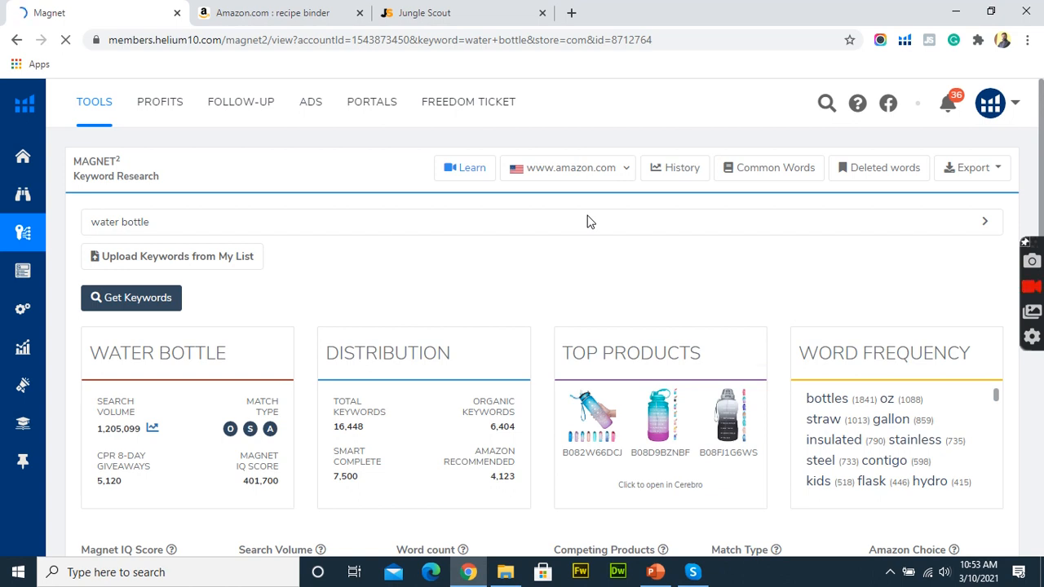
Step: Sort the water bottle keyword results by search volume from high to low
{"action": "scroll", "coordinate": [245, 216], "scroll_direction": "down", "scroll_amount": 2}
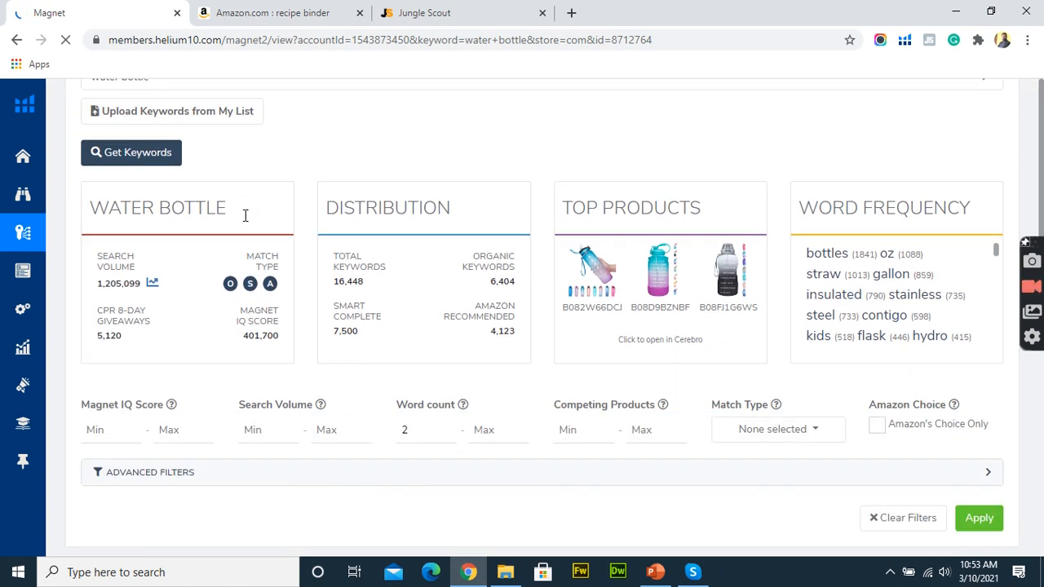
{"action": "scroll", "coordinate": [286, 158], "scroll_direction": "down", "scroll_amount": 4}
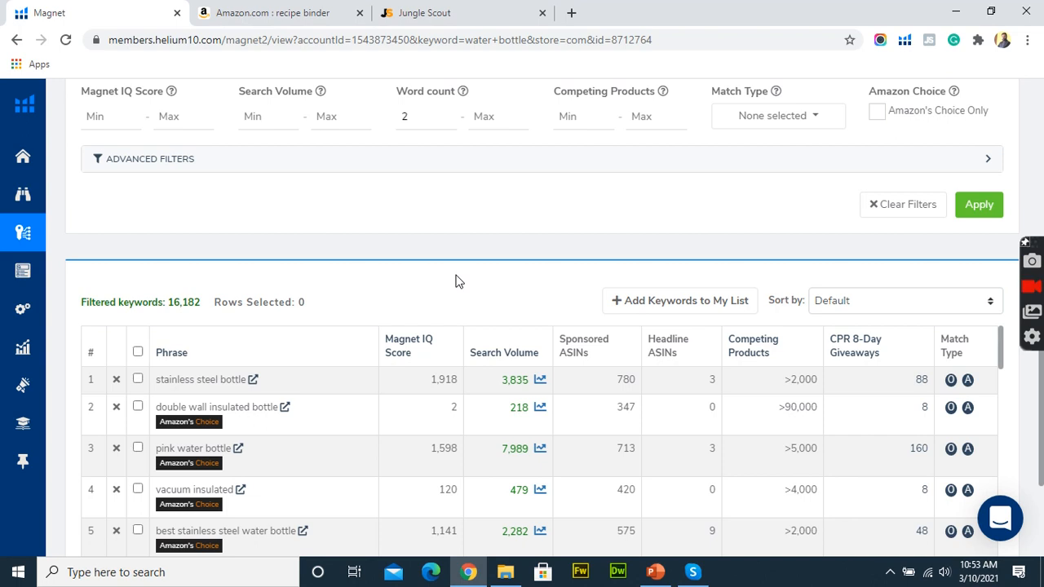
{"action": "scroll", "coordinate": [455, 281], "scroll_direction": "up", "scroll_amount": 3}
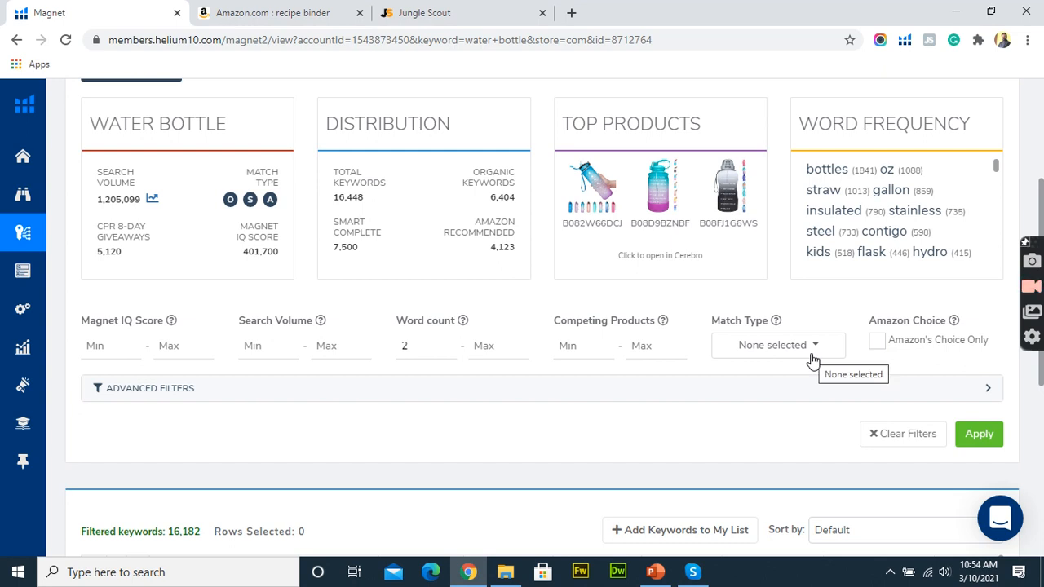
{"action": "scroll", "coordinate": [807, 355], "scroll_direction": "down", "scroll_amount": 2}
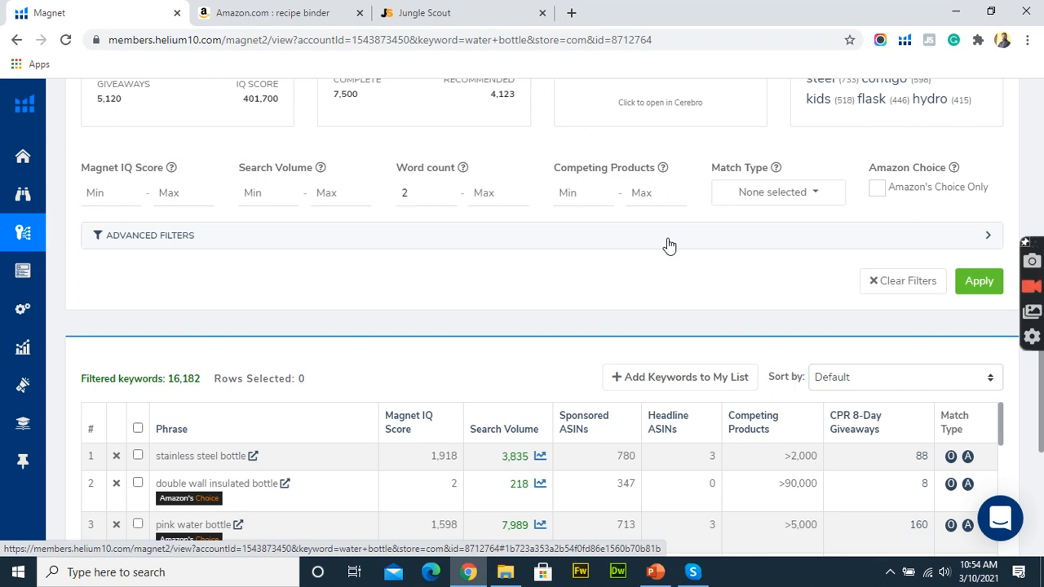
{"action": "scroll", "coordinate": [668, 245], "scroll_direction": "up", "scroll_amount": 1}
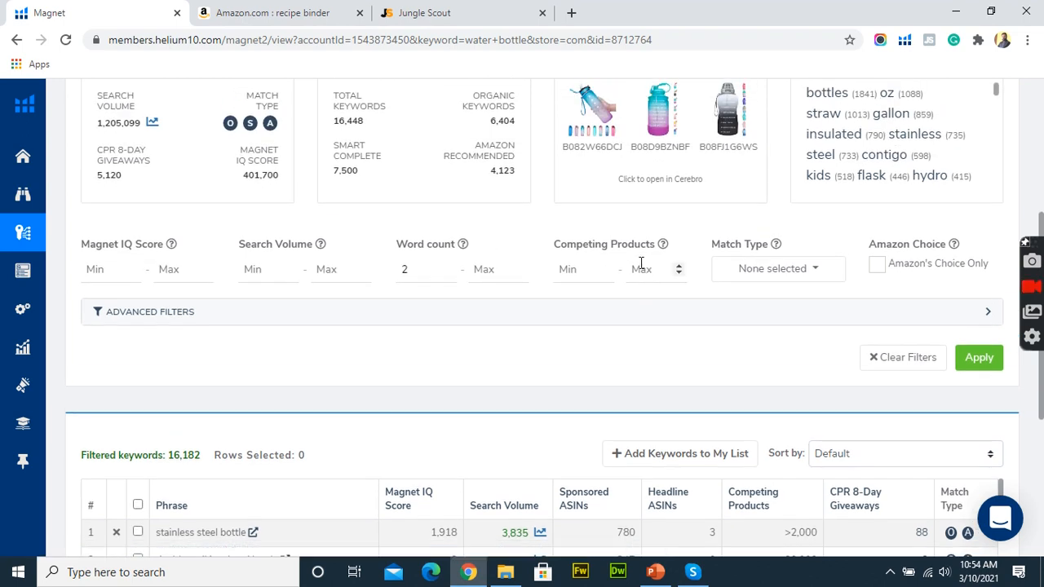
{"action": "left_click", "coordinate": [415, 271]}
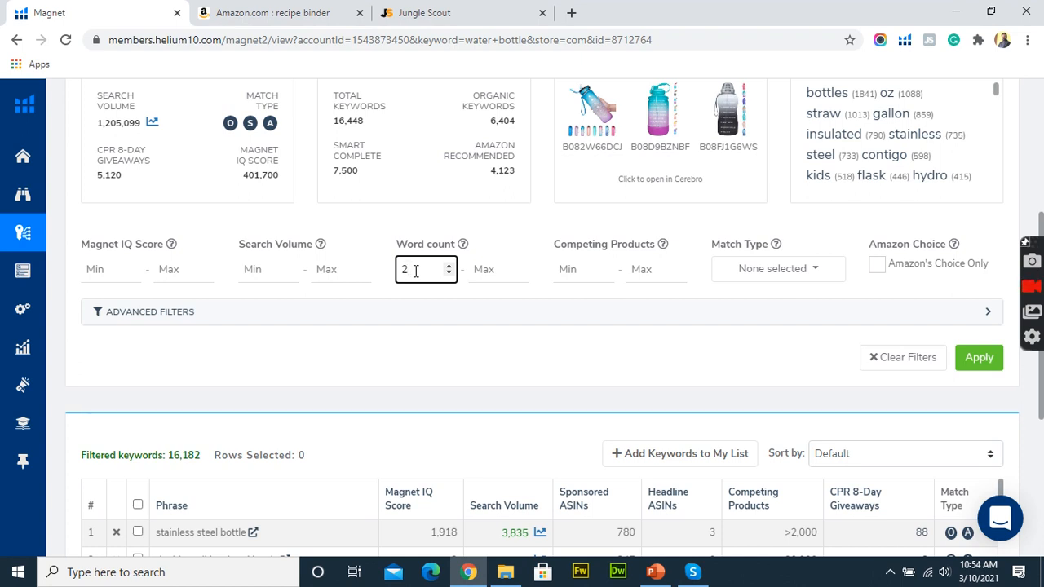
{"action": "left_click", "coordinate": [270, 272]}
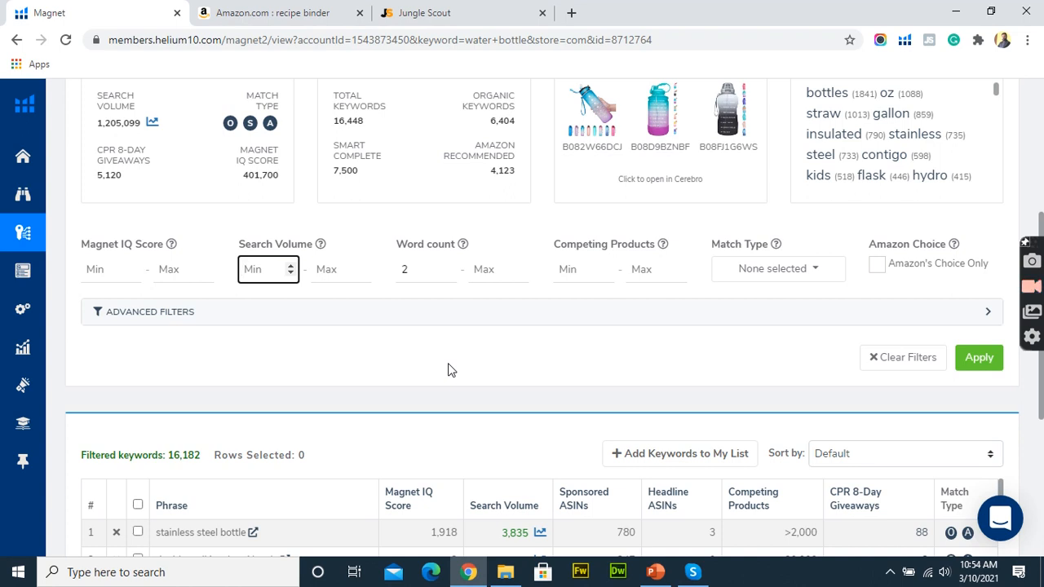
{"action": "scroll", "coordinate": [451, 369], "scroll_direction": "down", "scroll_amount": 2}
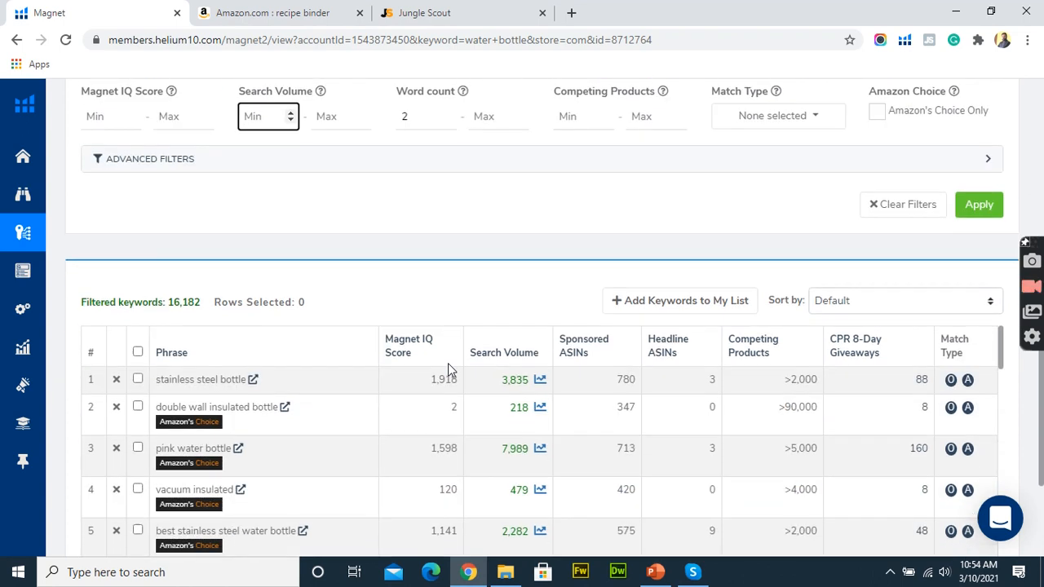
{"action": "left_click", "coordinate": [496, 357]}
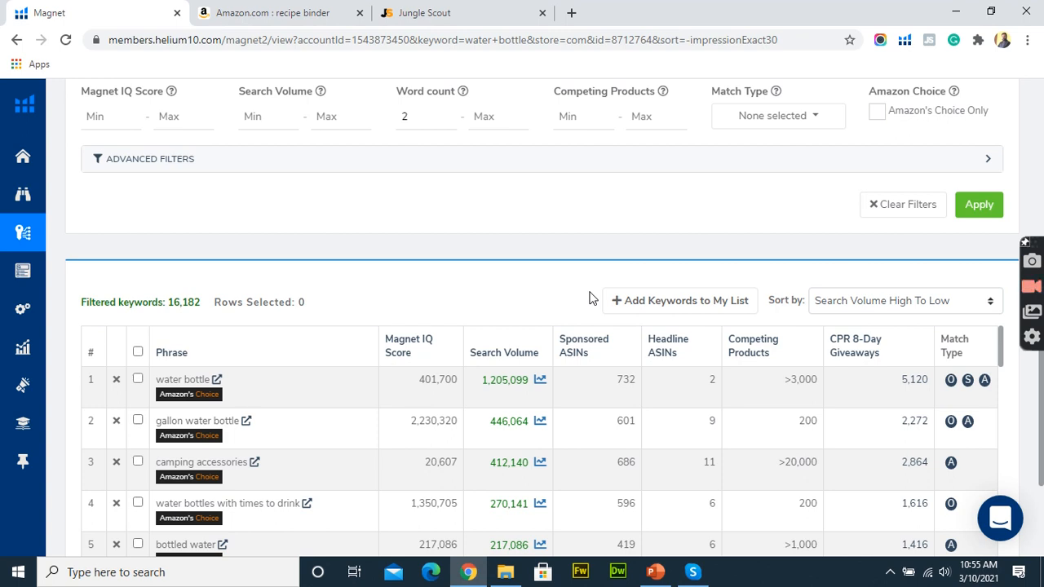
Step: Set the minimum search volume filter to 3000
{"action": "scroll", "coordinate": [592, 299], "scroll_direction": "up", "scroll_amount": 1}
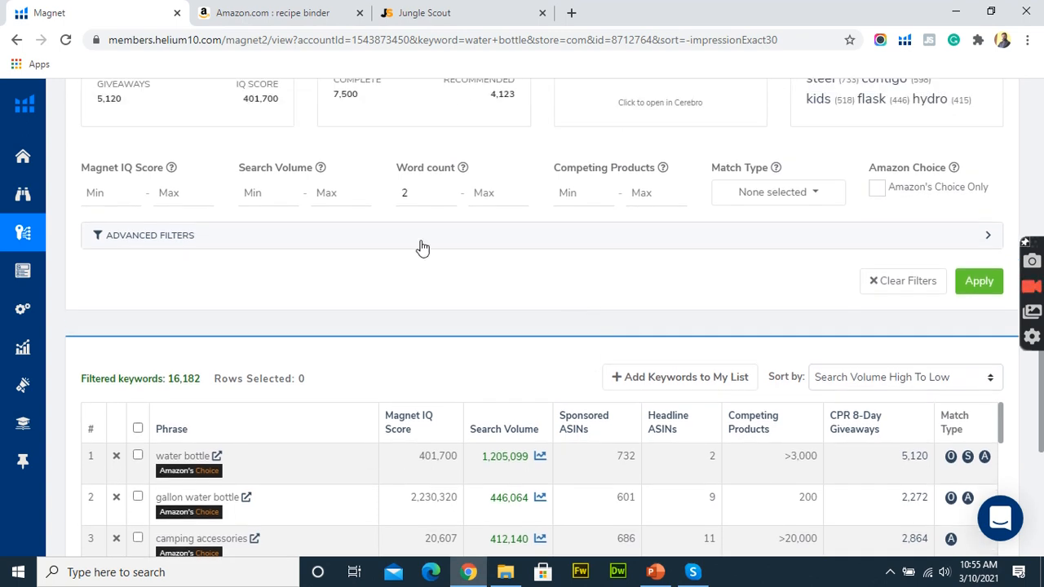
{"action": "left_click", "coordinate": [270, 192]}
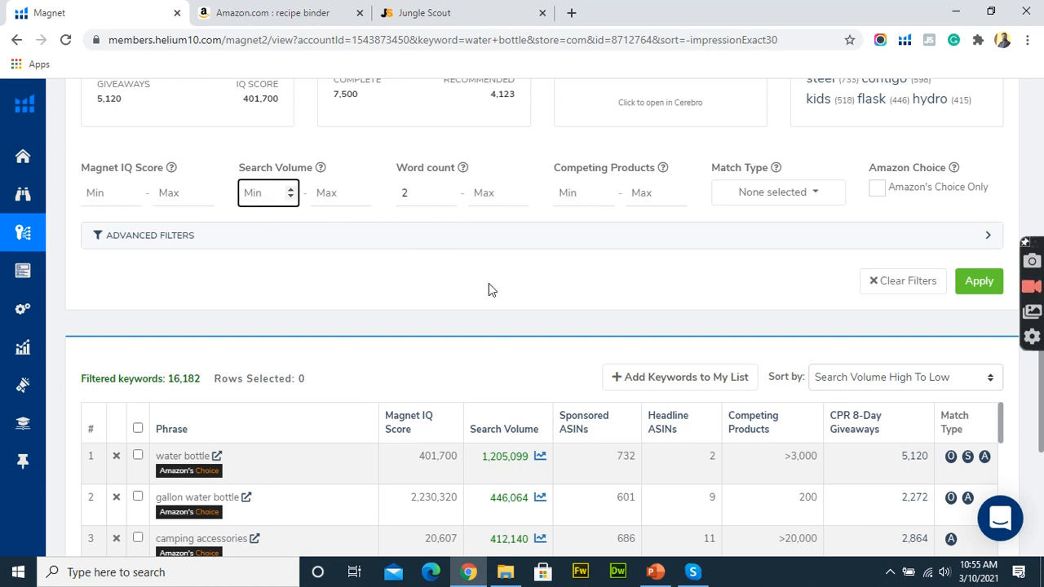
{"action": "type", "text": "3000"}
{"action": "left_click", "coordinate": [416, 188]}
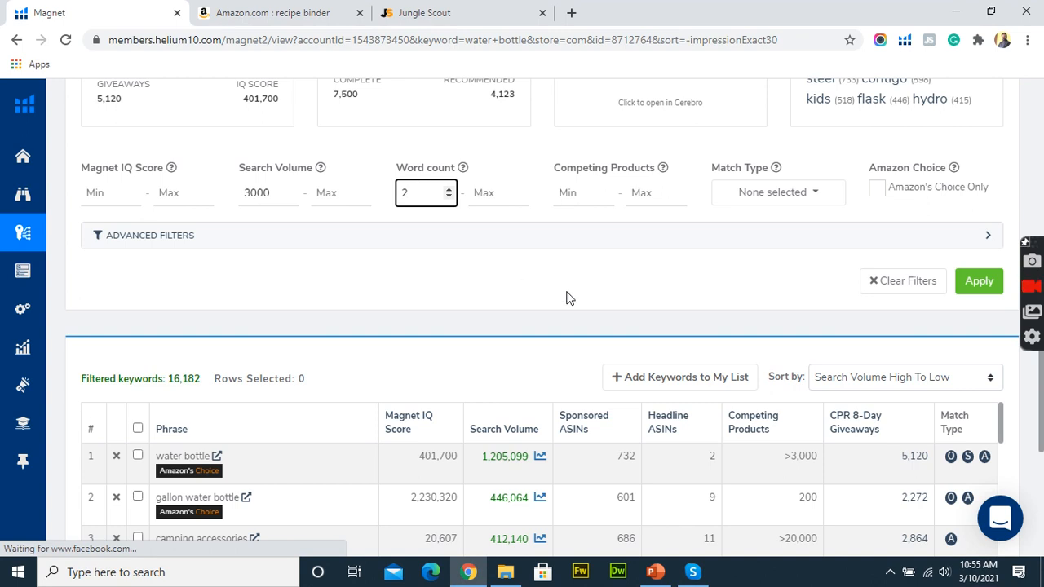
Step: Examine the phrases in the sorted keyword table for their relevance to water bottles
{"action": "scroll", "coordinate": [569, 298], "scroll_direction": "up", "scroll_amount": 2}
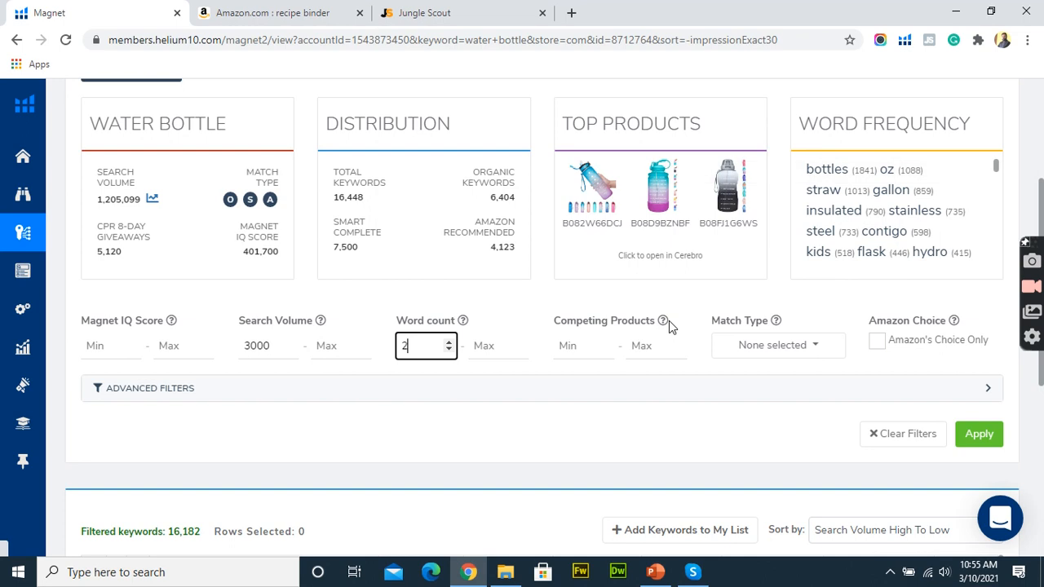
{"action": "scroll", "coordinate": [669, 322], "scroll_direction": "down", "scroll_amount": 2}
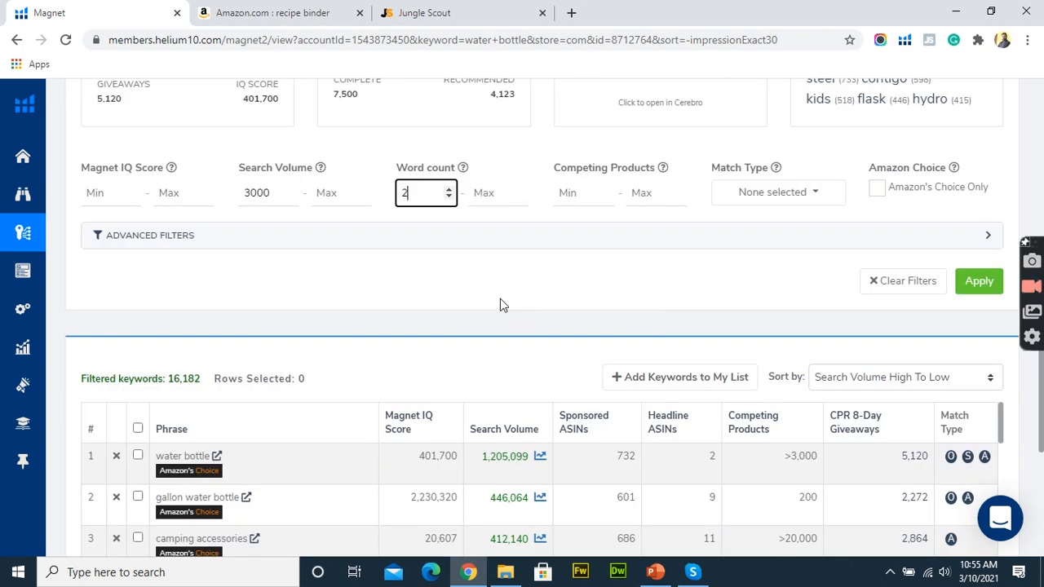
{"action": "scroll", "coordinate": [500, 299], "scroll_direction": "down", "scroll_amount": 3}
{"action": "scroll", "coordinate": [502, 299], "scroll_direction": "up", "scroll_amount": 2}
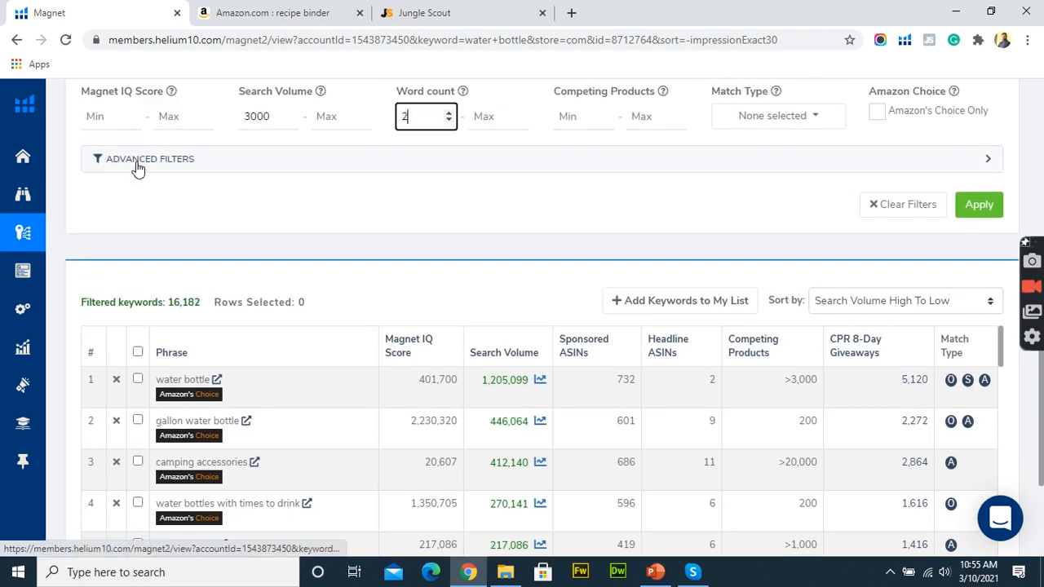
{"action": "scroll", "coordinate": [354, 273], "scroll_direction": "down", "scroll_amount": 1}
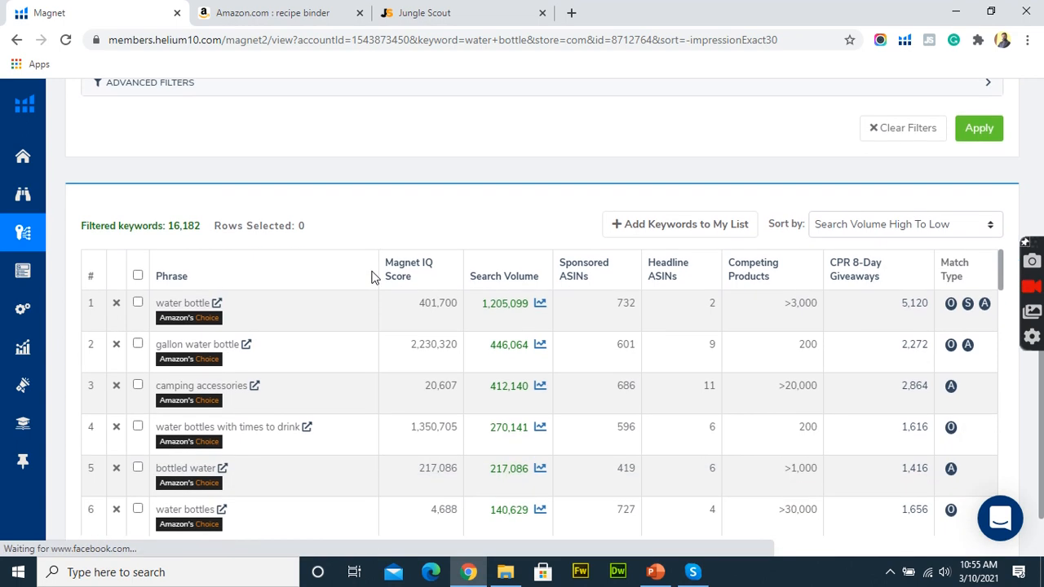
{"action": "scroll", "coordinate": [394, 315], "scroll_direction": "down", "scroll_amount": 1}
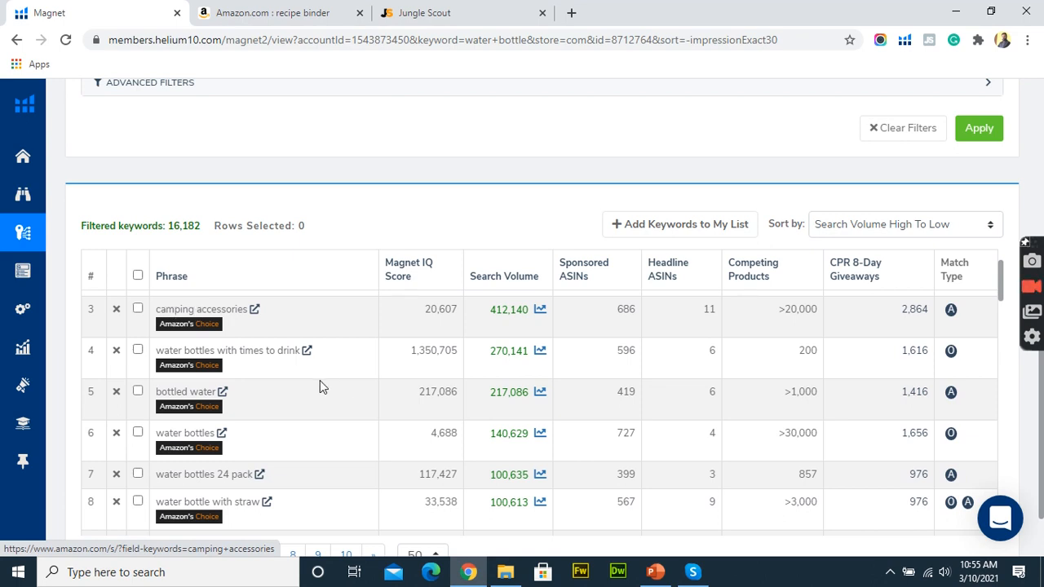
{"action": "scroll", "coordinate": [320, 385], "scroll_direction": "down", "scroll_amount": 3}
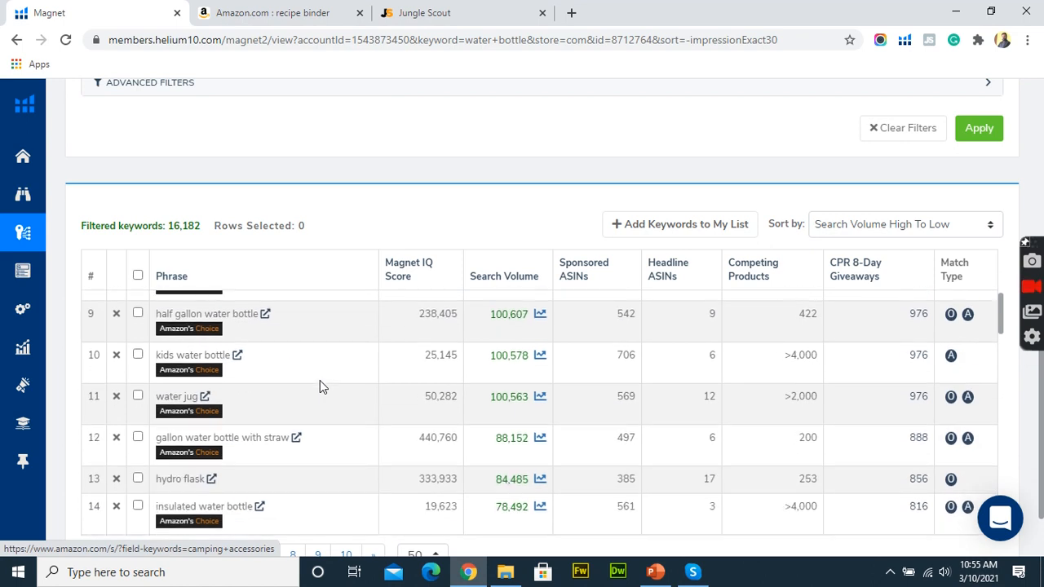
{"action": "scroll", "coordinate": [320, 385], "scroll_direction": "down", "scroll_amount": 2}
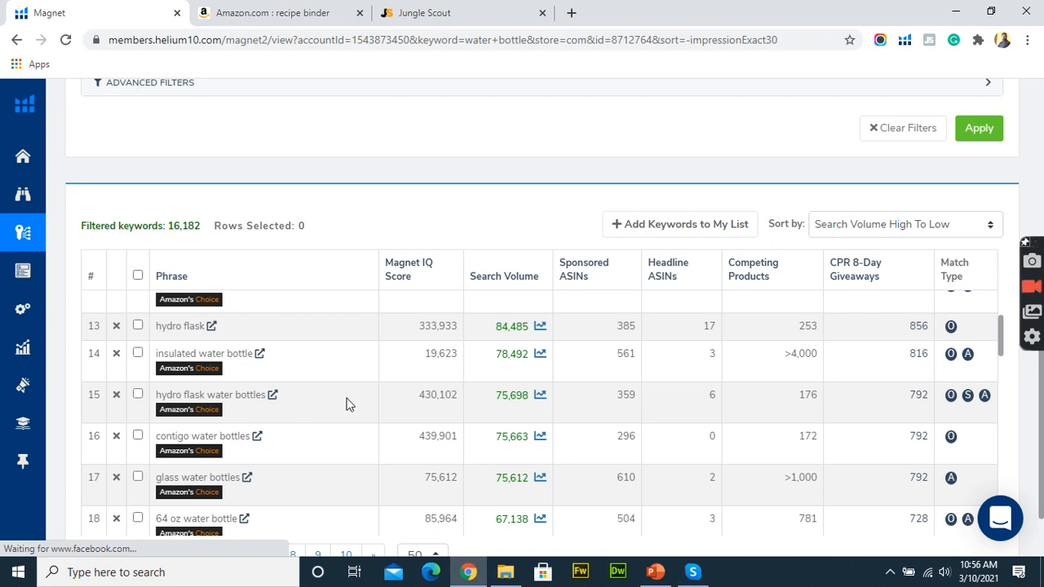
{"action": "scroll", "coordinate": [345, 404], "scroll_direction": "up", "scroll_amount": 6}
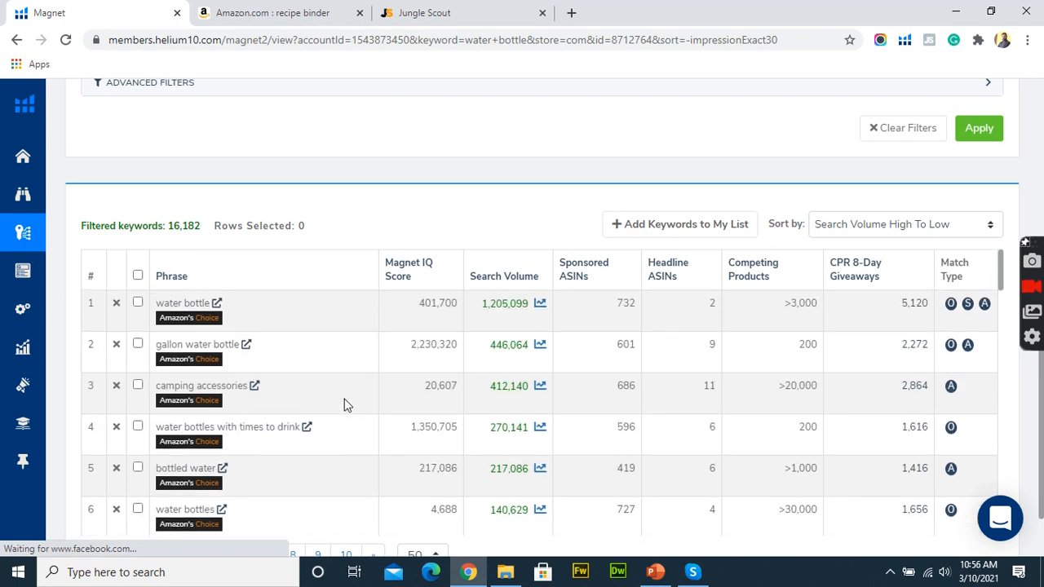
Step: Filter the keyword results to show only phrases that contain "water bottle", using the advanced filters
{"action": "type", "text": "2"}
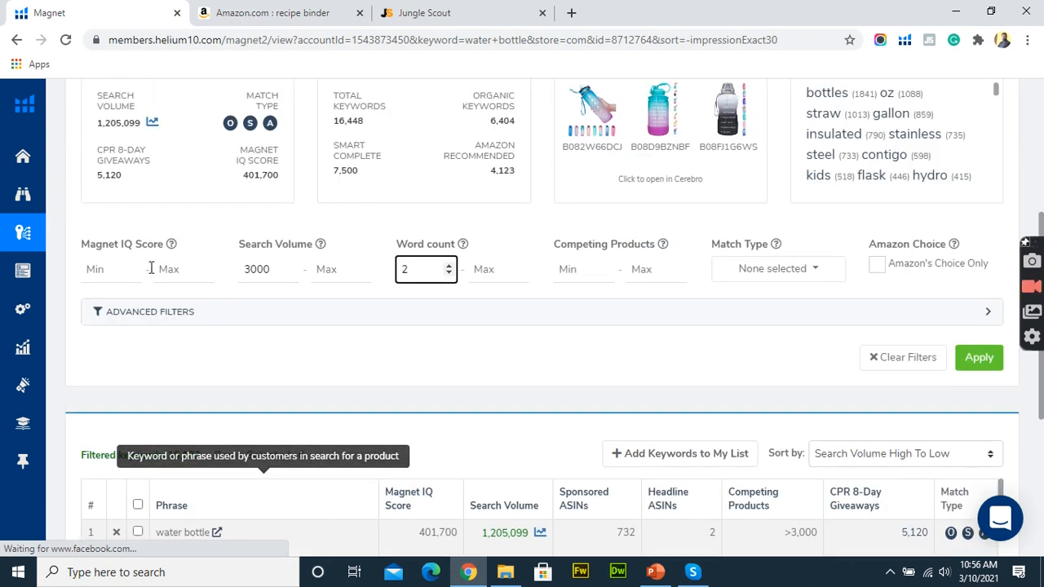
{"action": "left_click", "coordinate": [157, 310]}
{"action": "scroll", "coordinate": [302, 318], "scroll_direction": "down", "scroll_amount": 1}
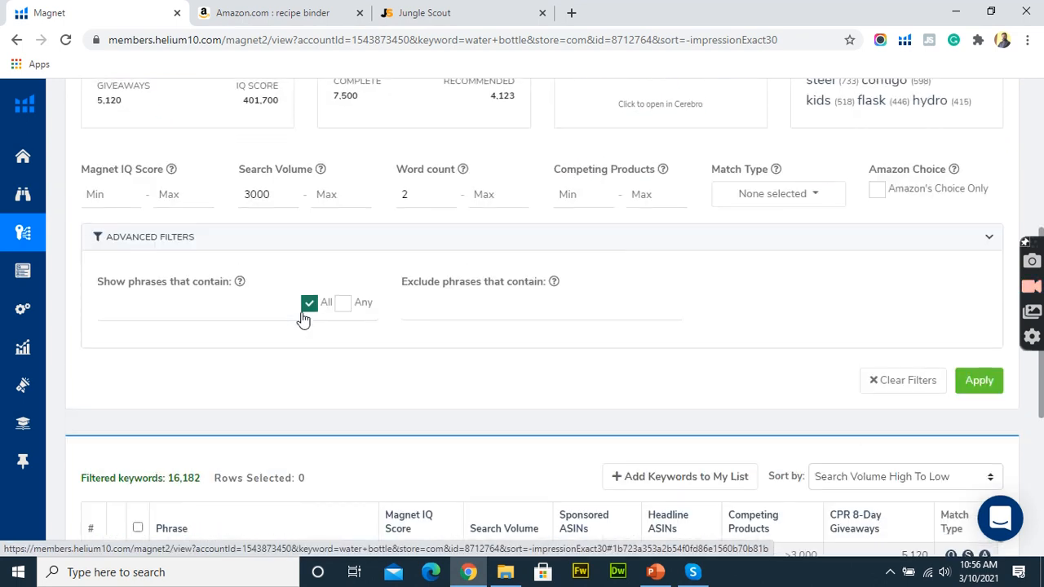
{"action": "left_click", "coordinate": [234, 307]}
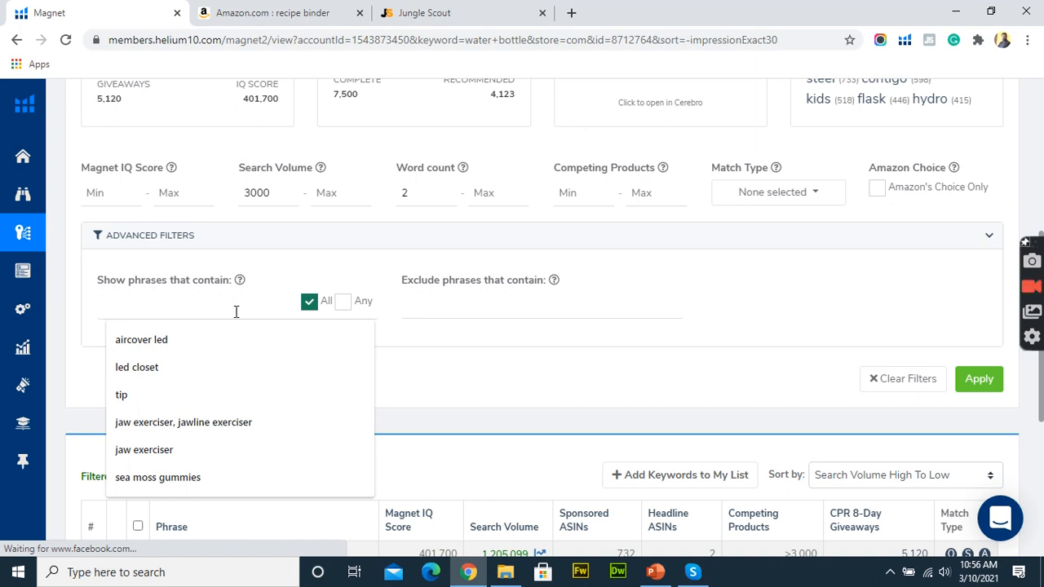
{"action": "type", "text": "wat"}
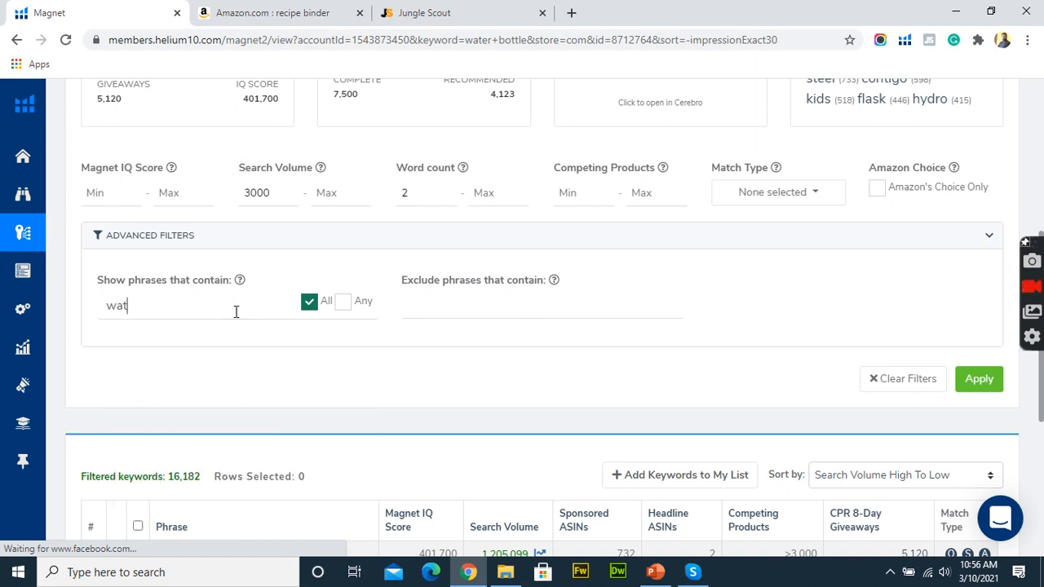
{"action": "type", "text": "er bottle"}
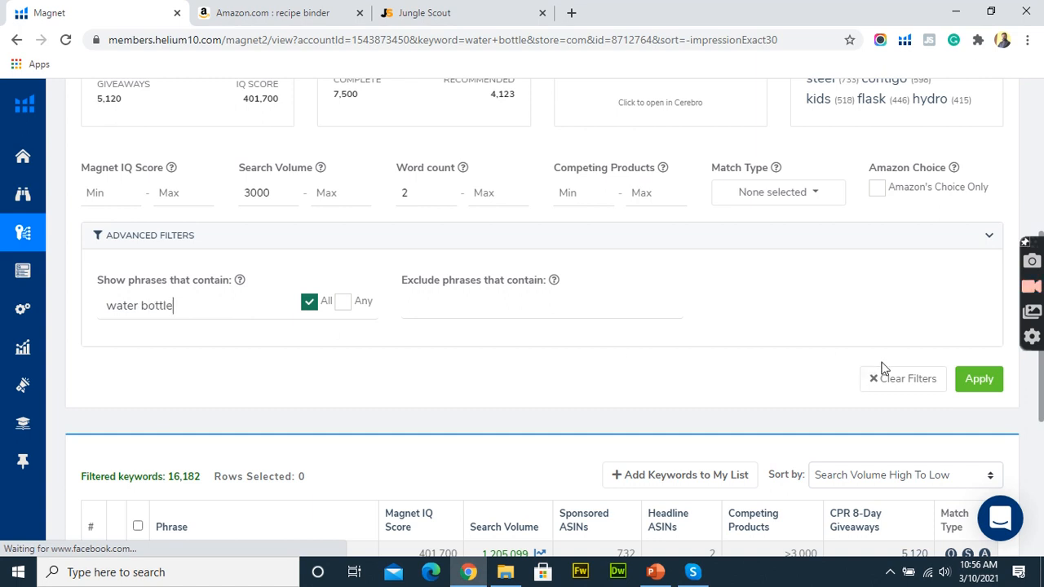
{"action": "left_click", "coordinate": [975, 378]}
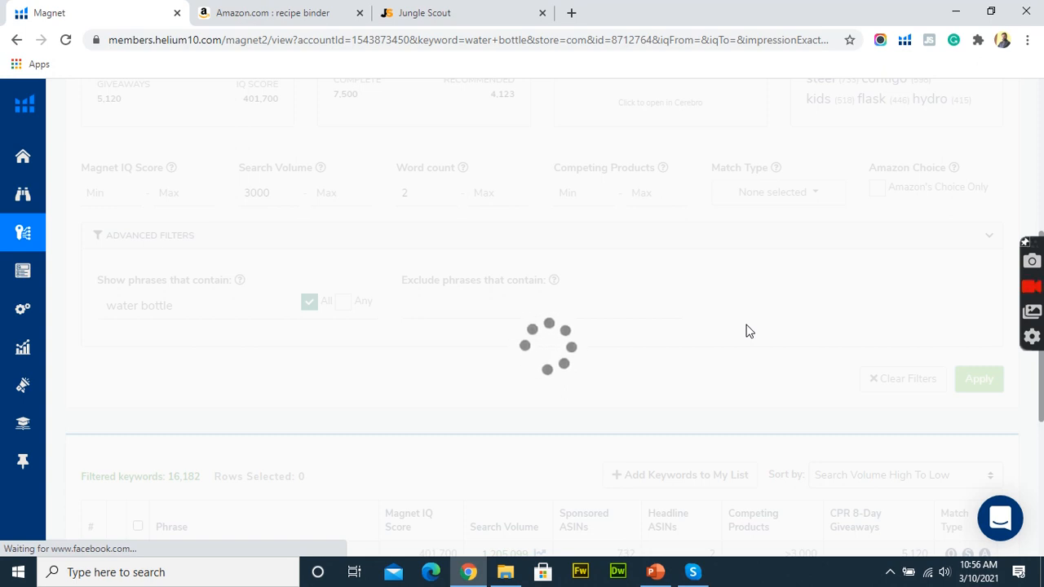
Step: Clear the minimum search volume and reapply the filters to the keyword results
{"action": "left_click_drag", "start_coordinate": [279, 196], "coordinate": [244, 192]}
{"action": "key", "text": "BackSpace"}
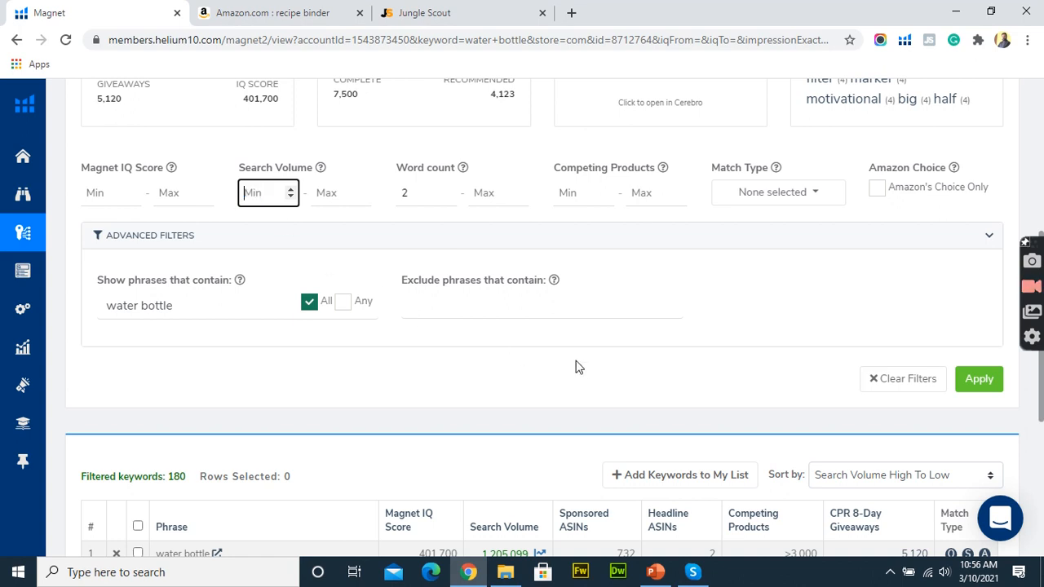
{"action": "left_click", "coordinate": [979, 378]}
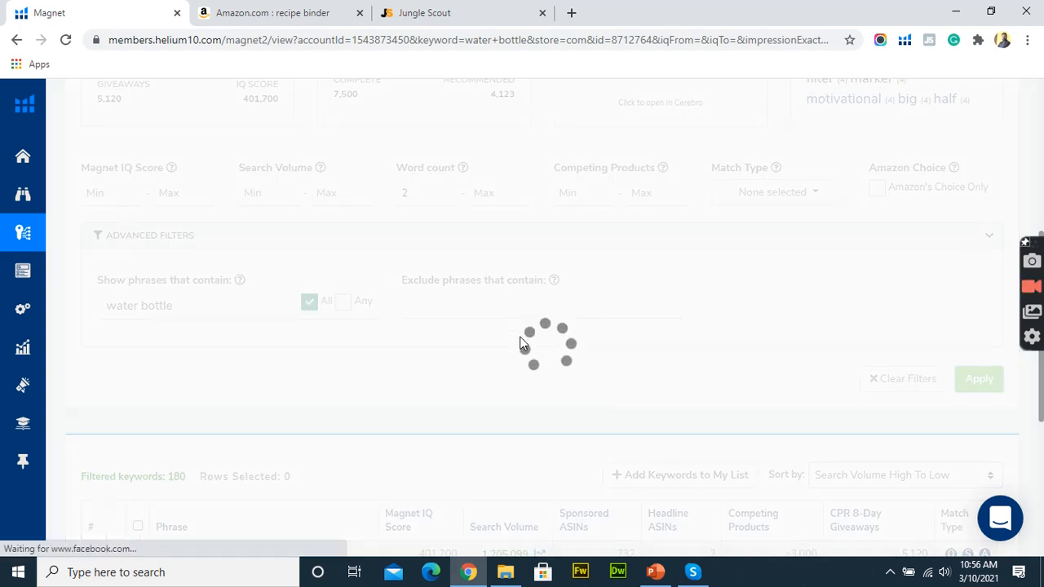
Step: Review the filtered water bottle phrases and their search volumes throughout the keyword table
{"action": "scroll", "coordinate": [522, 342], "scroll_direction": "down", "scroll_amount": 3}
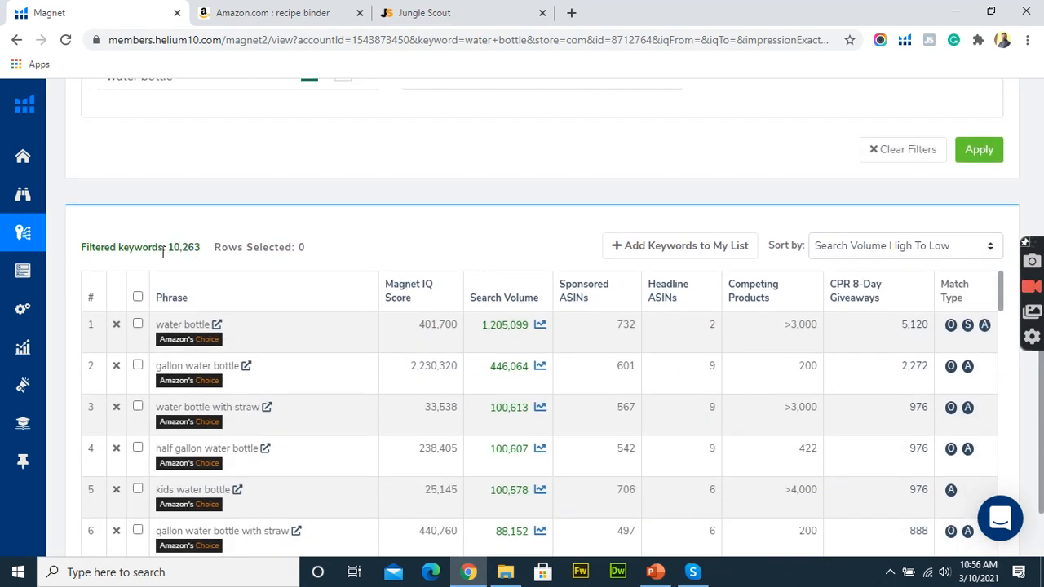
{"action": "mouse_move", "coordinate": [297, 281]}
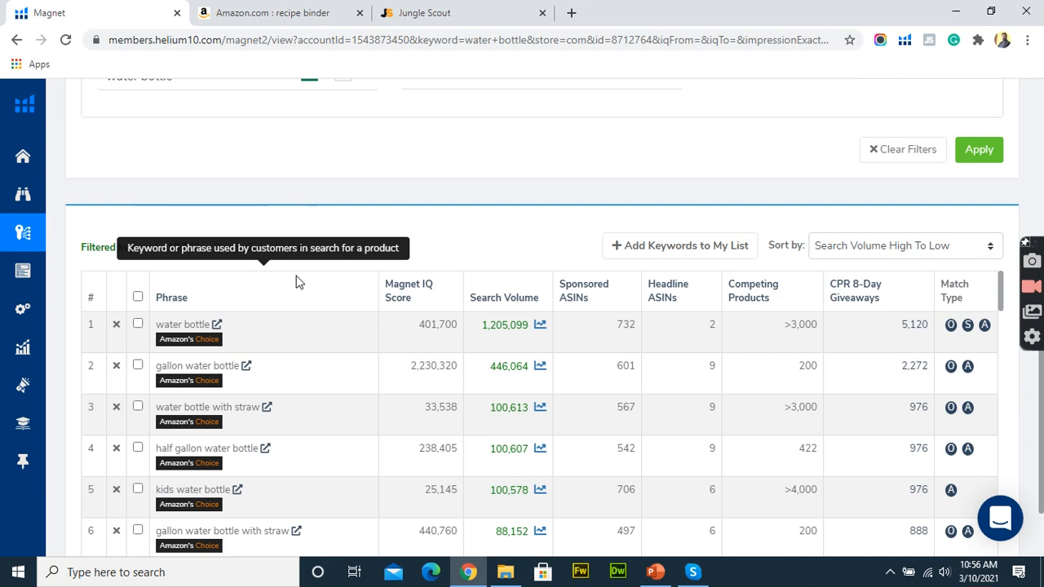
{"action": "scroll", "coordinate": [359, 373], "scroll_direction": "down", "scroll_amount": 3}
{"action": "scroll", "coordinate": [361, 375], "scroll_direction": "down", "scroll_amount": 2}
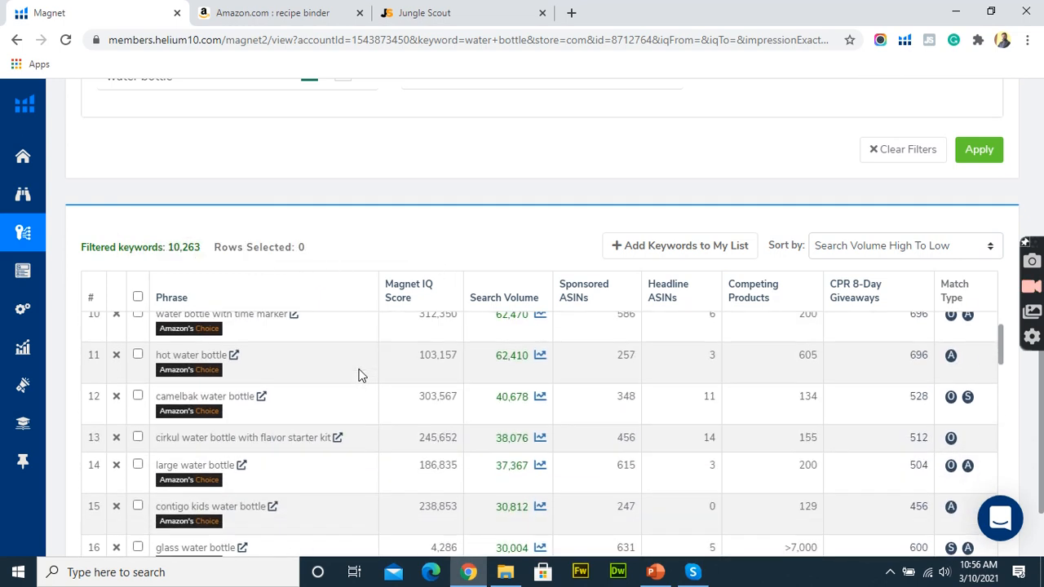
{"action": "scroll", "coordinate": [361, 374], "scroll_direction": "down", "scroll_amount": 2}
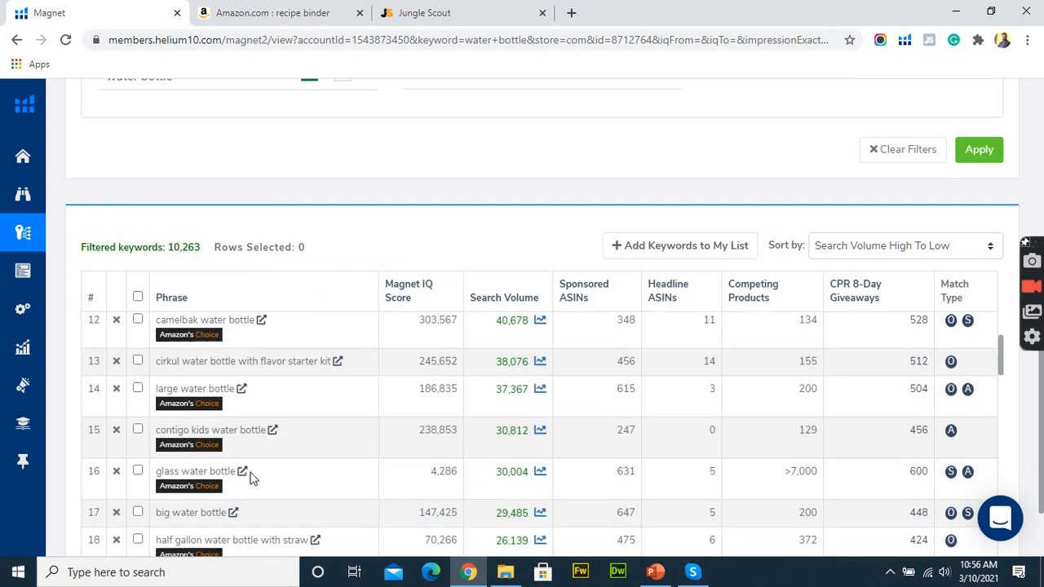
{"action": "scroll", "coordinate": [504, 471], "scroll_direction": "down", "scroll_amount": 5}
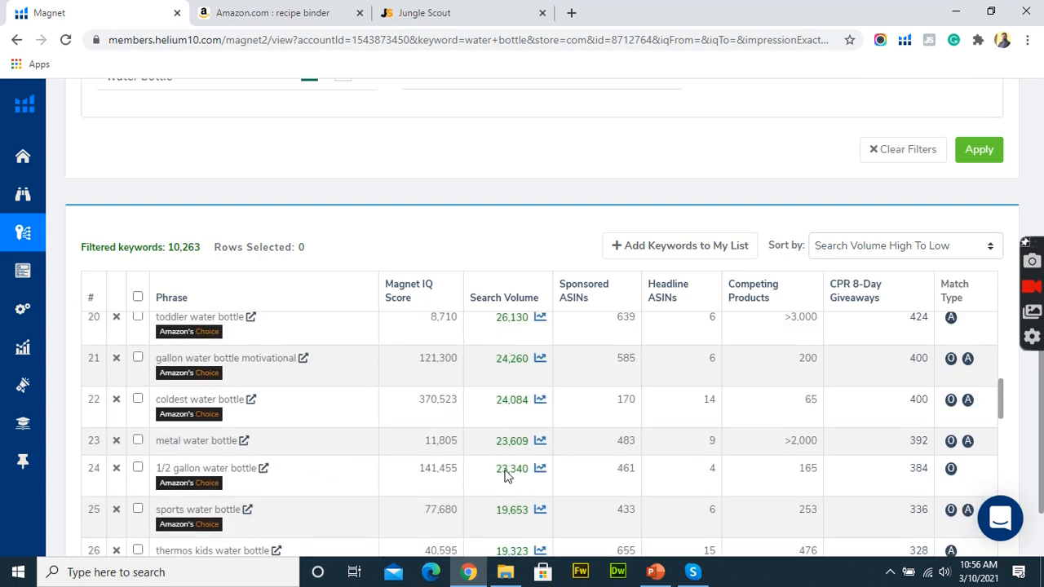
{"action": "scroll", "coordinate": [506, 470], "scroll_direction": "down", "scroll_amount": 8}
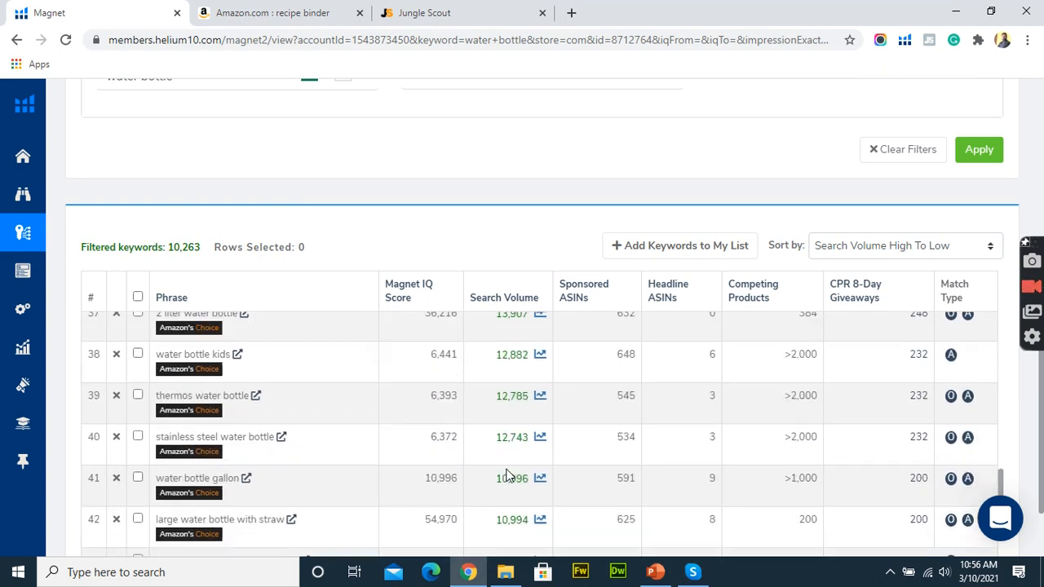
{"action": "scroll", "coordinate": [507, 473], "scroll_direction": "up", "scroll_amount": 15}
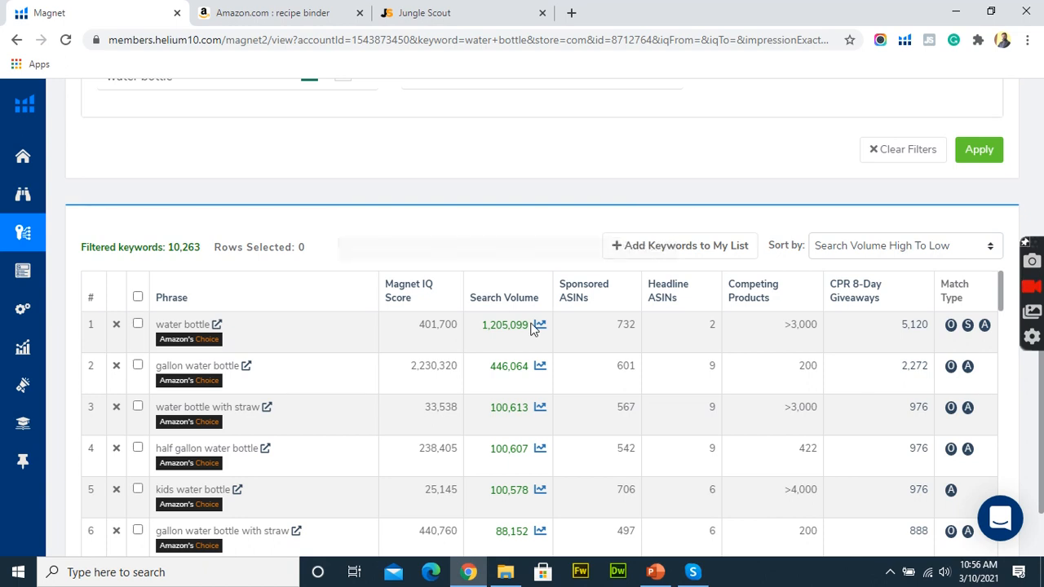
Step: Set the minimum search volume to 5000 and apply it to the filtered water bottle keywords
{"action": "scroll", "coordinate": [488, 390], "scroll_direction": "up", "scroll_amount": 4}
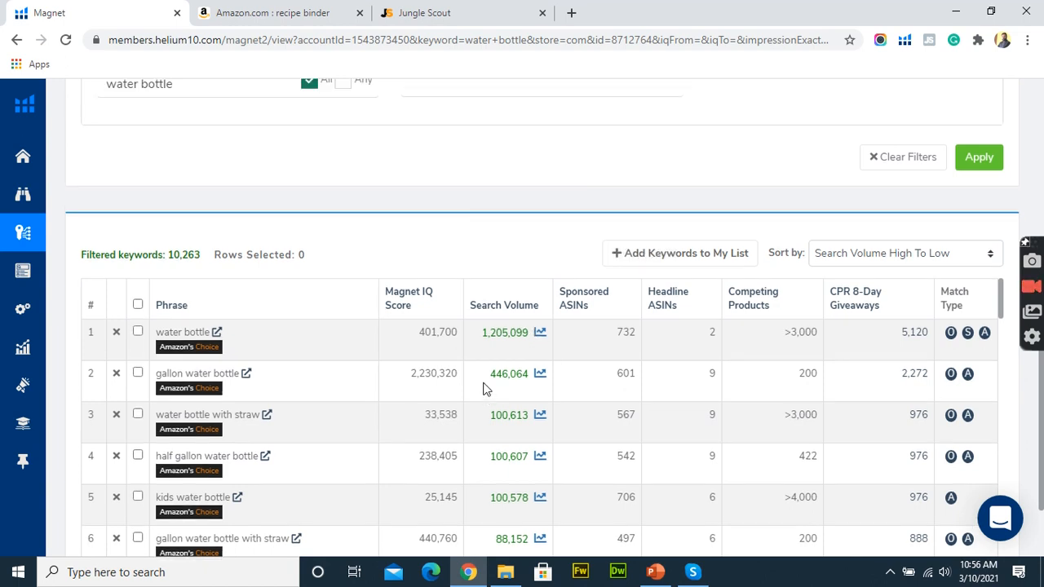
{"action": "scroll", "coordinate": [606, 476], "scroll_direction": "down", "scroll_amount": 3}
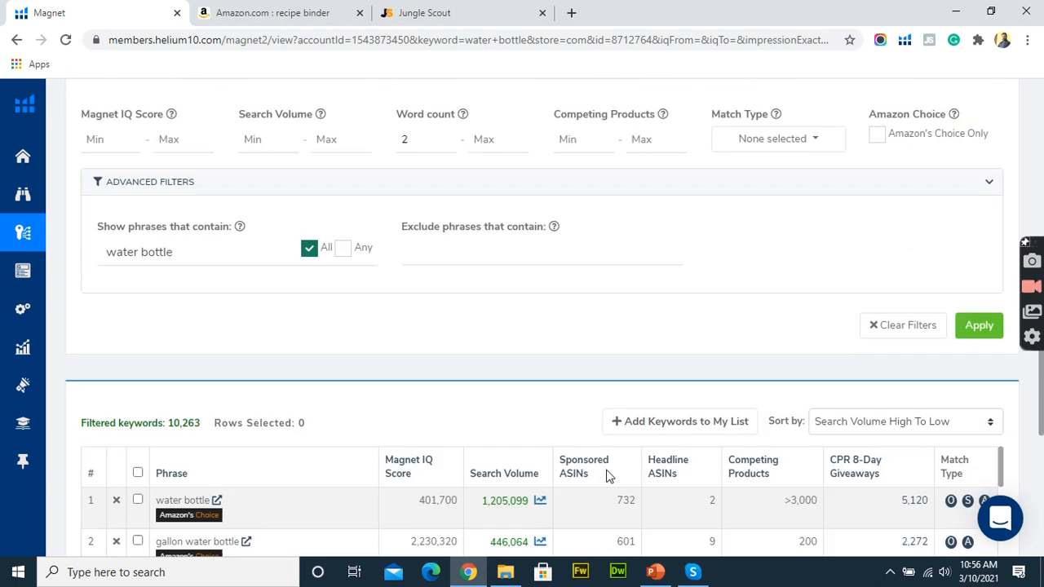
{"action": "scroll", "coordinate": [607, 477], "scroll_direction": "up", "scroll_amount": 1}
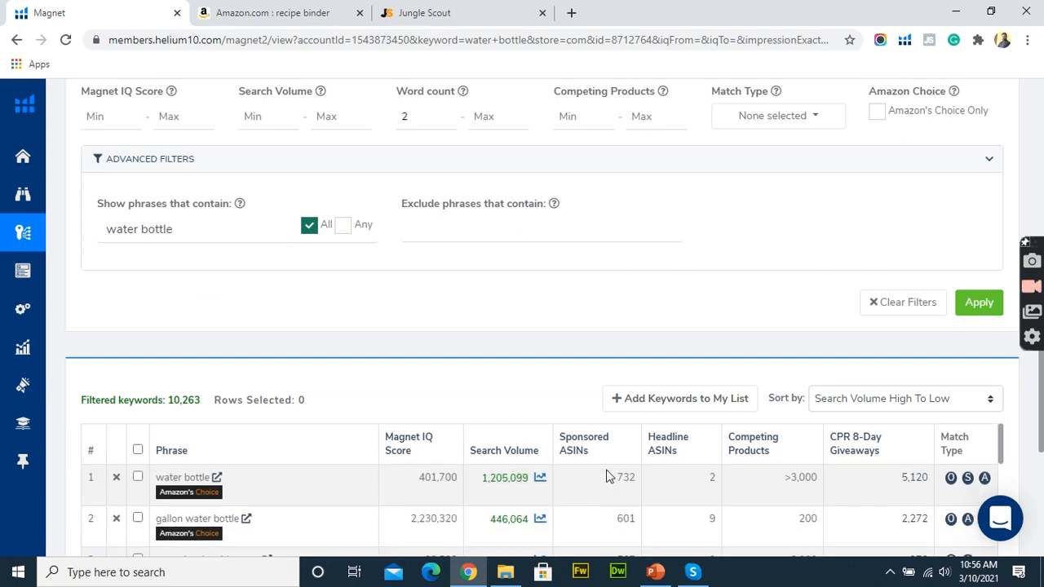
{"action": "scroll", "coordinate": [607, 476], "scroll_direction": "up", "scroll_amount": 2}
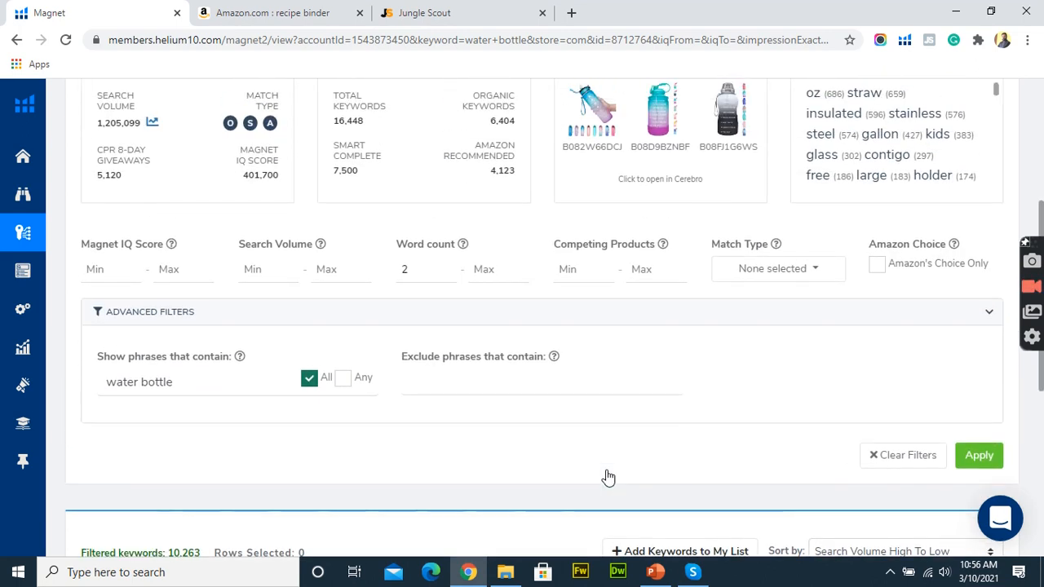
{"action": "left_click", "coordinate": [267, 267]}
{"action": "type", "text": "5000"}
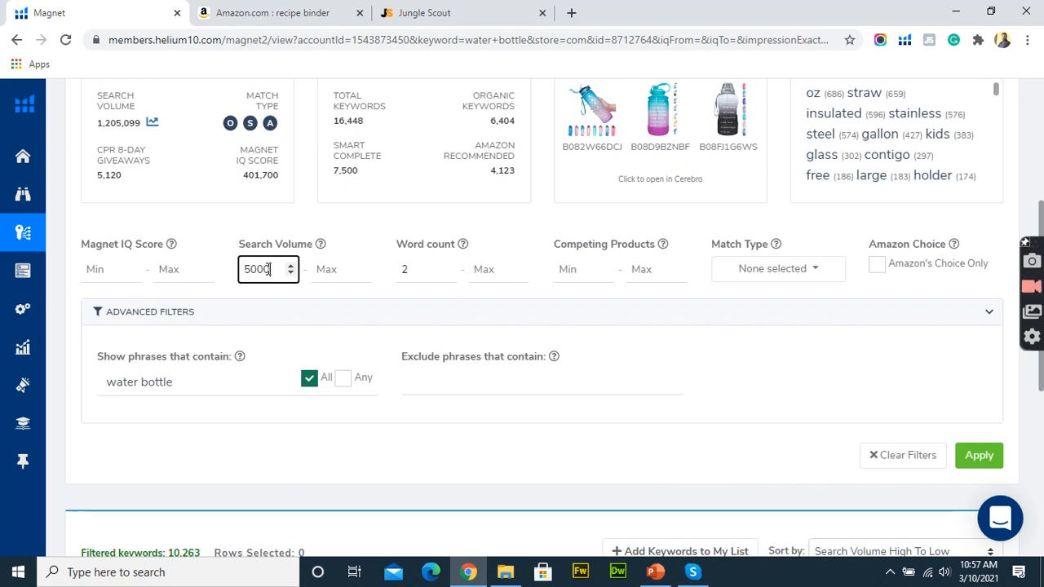
{"action": "left_click", "coordinate": [976, 454]}
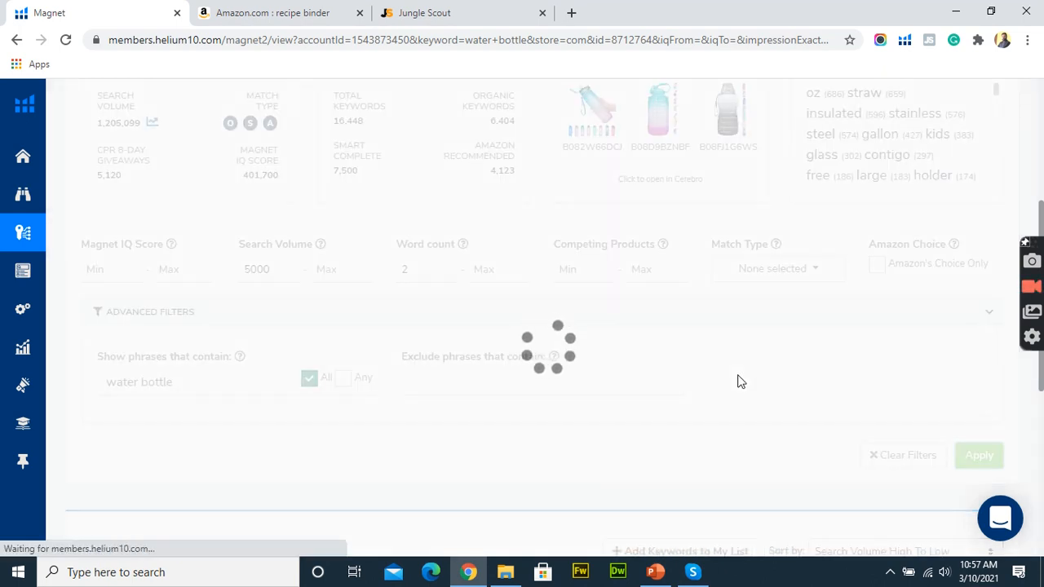
{"action": "scroll", "coordinate": [738, 382], "scroll_direction": "down", "scroll_amount": 3}
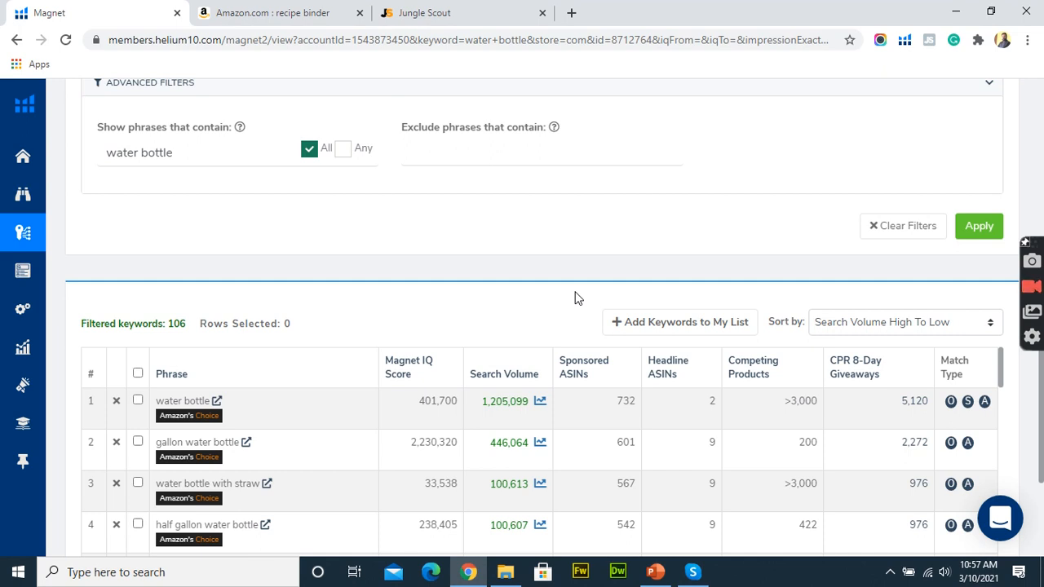
Step: Check the word frequency list, then exclude phrases containing "gallon" and apply the filters
{"action": "scroll", "coordinate": [575, 298], "scroll_direction": "up", "scroll_amount": 3}
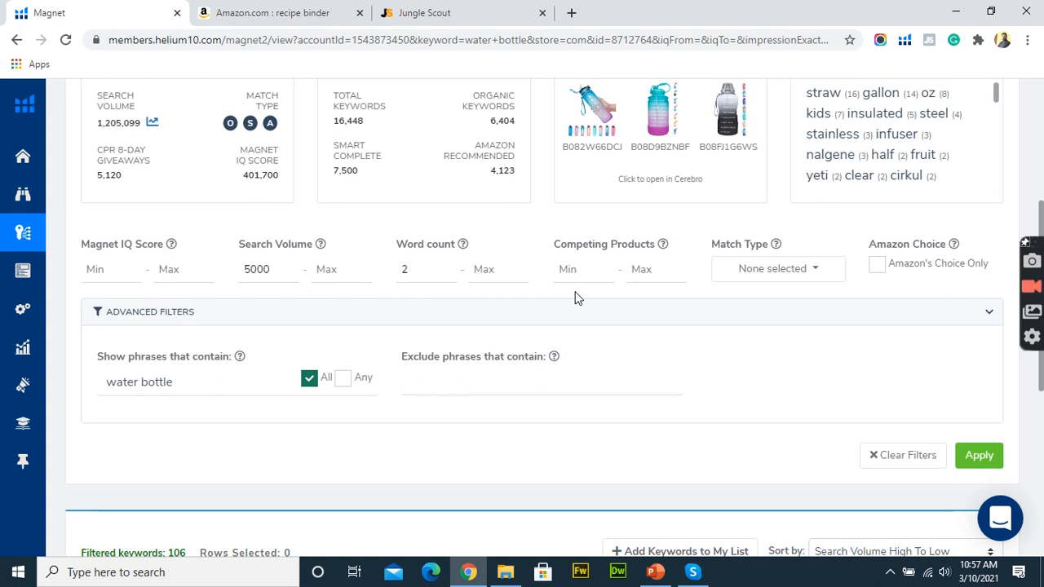
{"action": "scroll", "coordinate": [575, 296], "scroll_direction": "up", "scroll_amount": 2}
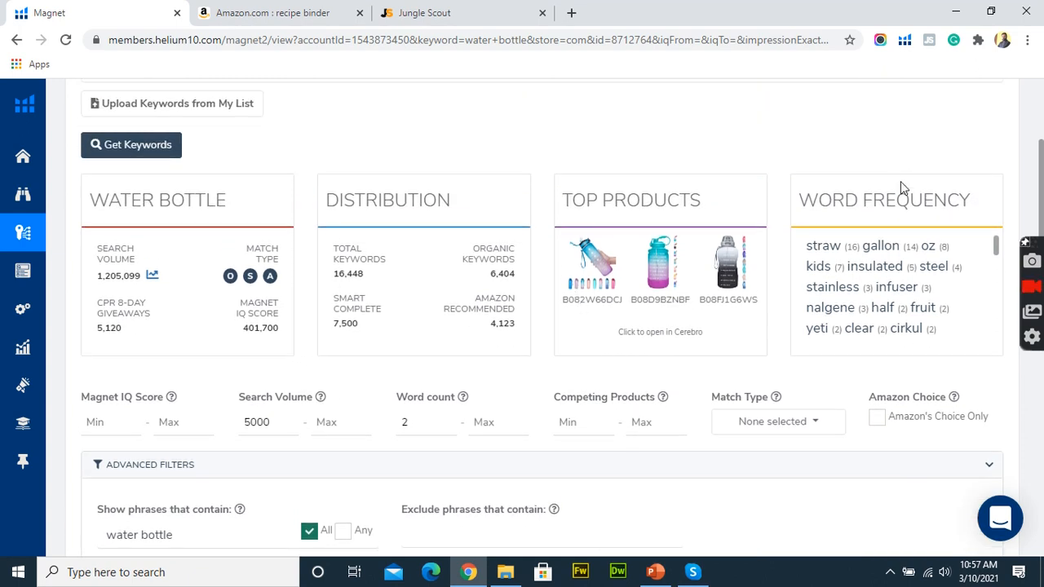
{"action": "mouse_move", "coordinate": [822, 203]}
{"action": "scroll", "coordinate": [875, 255], "scroll_direction": "down", "scroll_amount": 5}
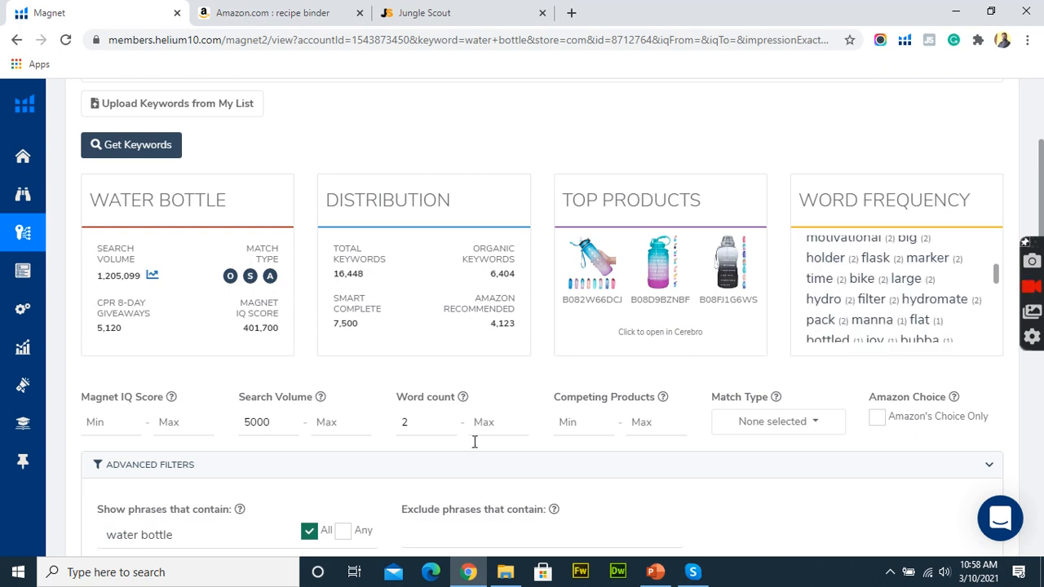
{"action": "scroll", "coordinate": [533, 424], "scroll_direction": "down", "scroll_amount": 3}
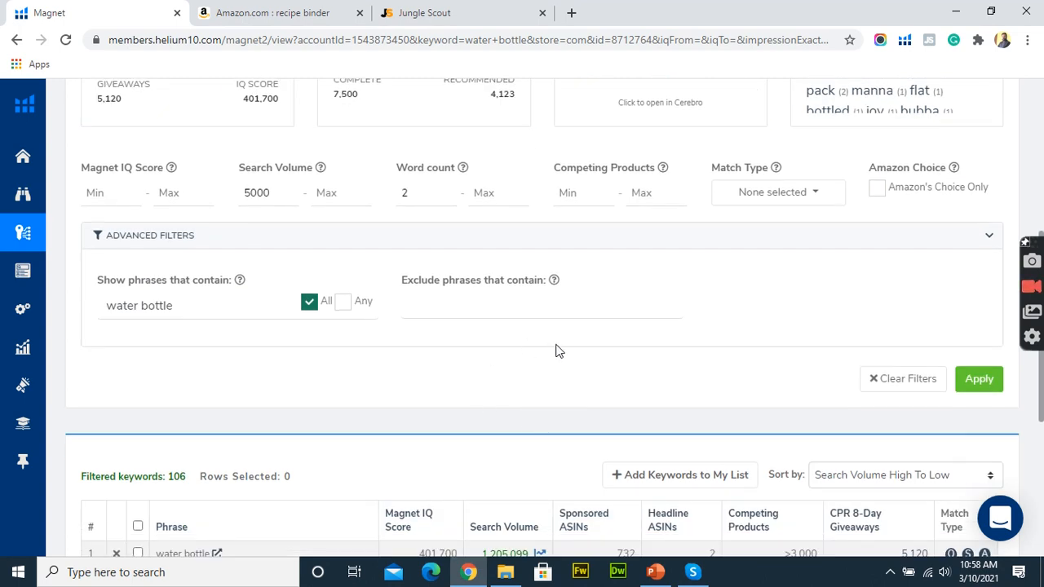
{"action": "left_click", "coordinate": [458, 311]}
{"action": "type", "text": "ga"}
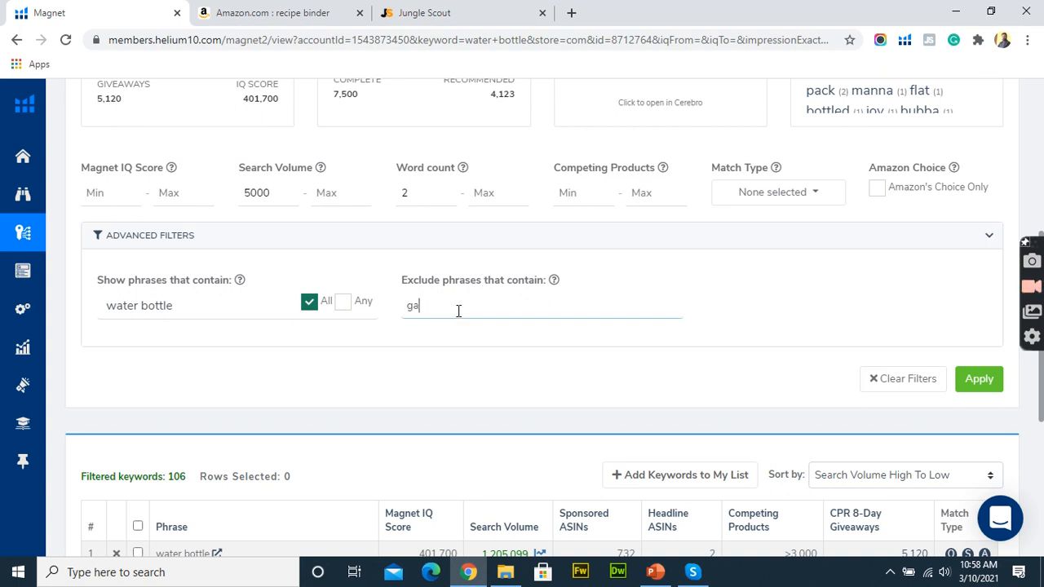
{"action": "type", "text": "llon"}
{"action": "left_click", "coordinate": [969, 381]}
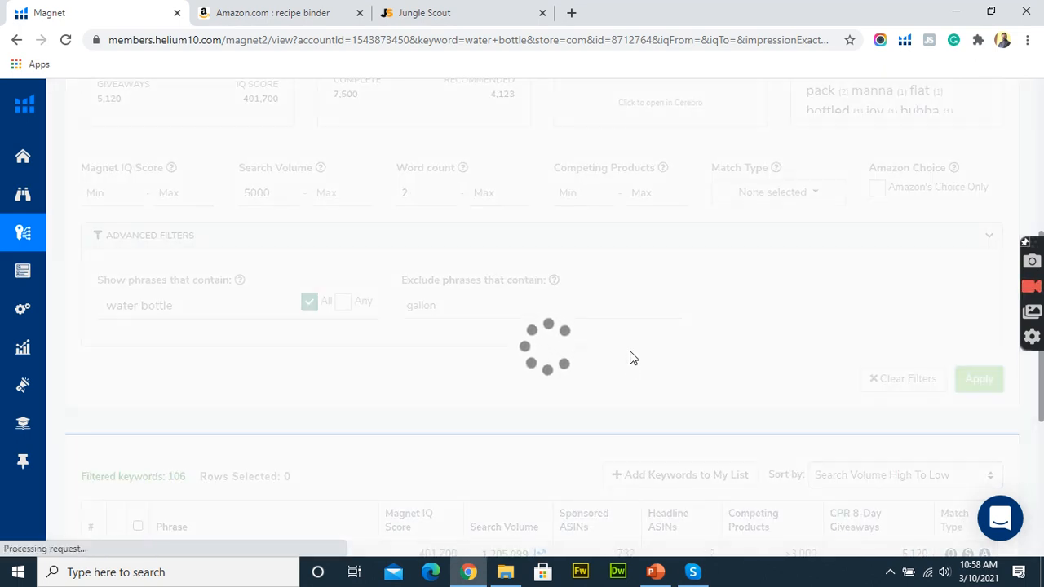
Step: Examine the whole word frequency list for further words that do not fit the product
{"action": "scroll", "coordinate": [630, 357], "scroll_direction": "down", "scroll_amount": 2}
{"action": "scroll", "coordinate": [630, 357], "scroll_direction": "up", "scroll_amount": 4}
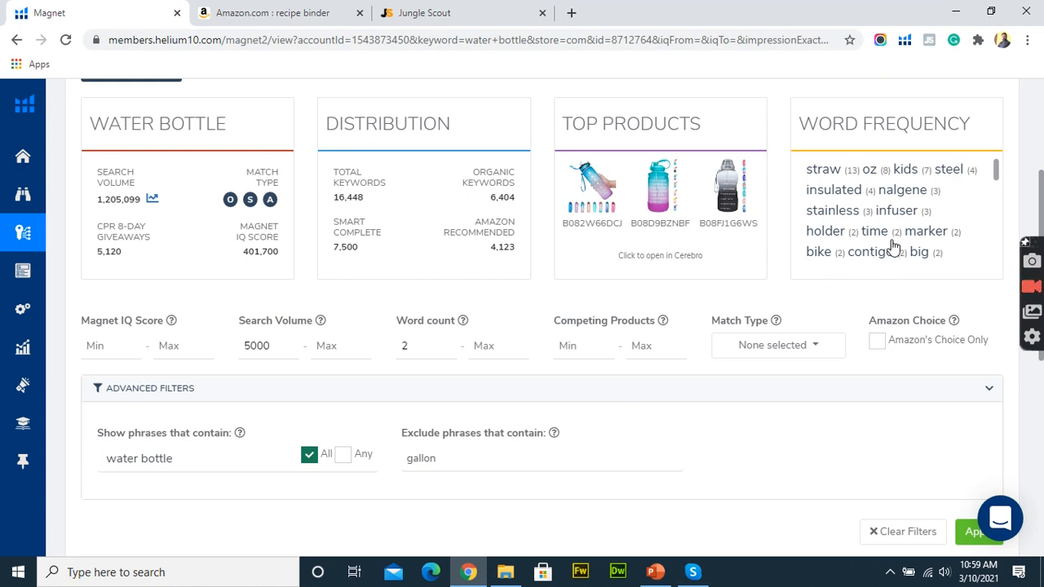
{"action": "scroll", "coordinate": [964, 224], "scroll_direction": "down", "scroll_amount": 5}
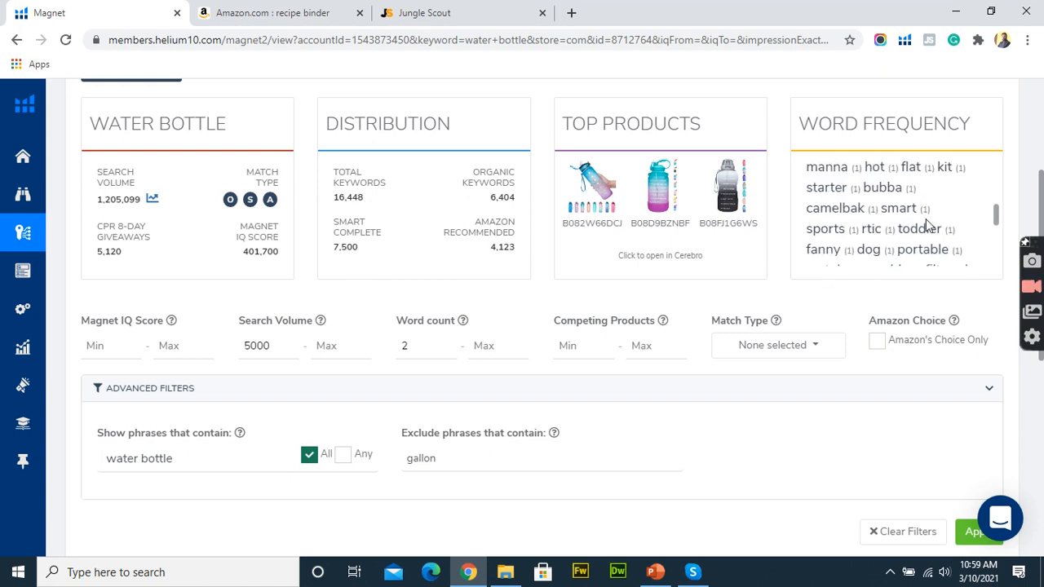
{"action": "scroll", "coordinate": [960, 230], "scroll_direction": "down", "scroll_amount": 2}
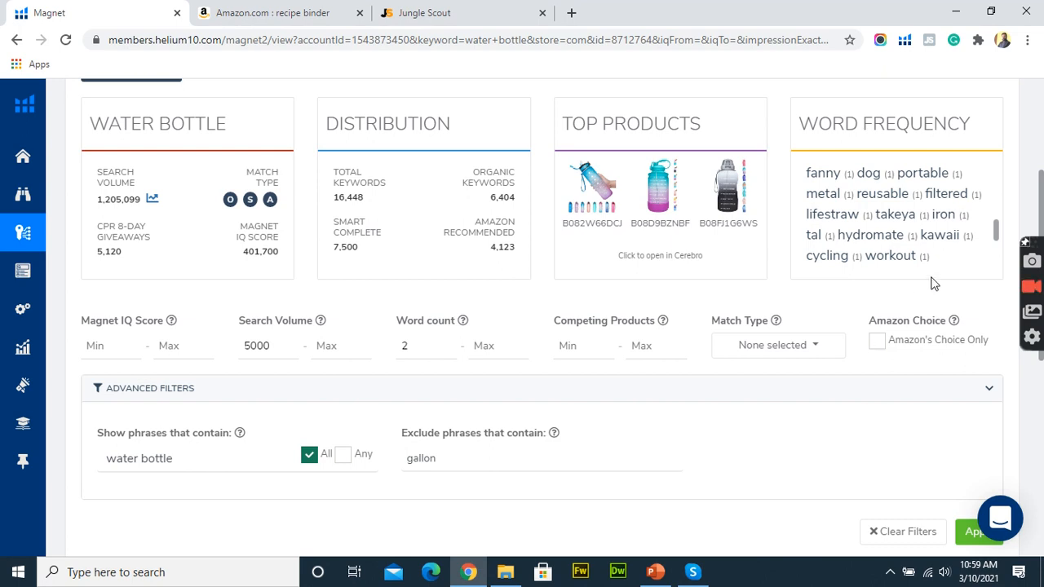
{"action": "scroll", "coordinate": [938, 268], "scroll_direction": "down", "scroll_amount": 2}
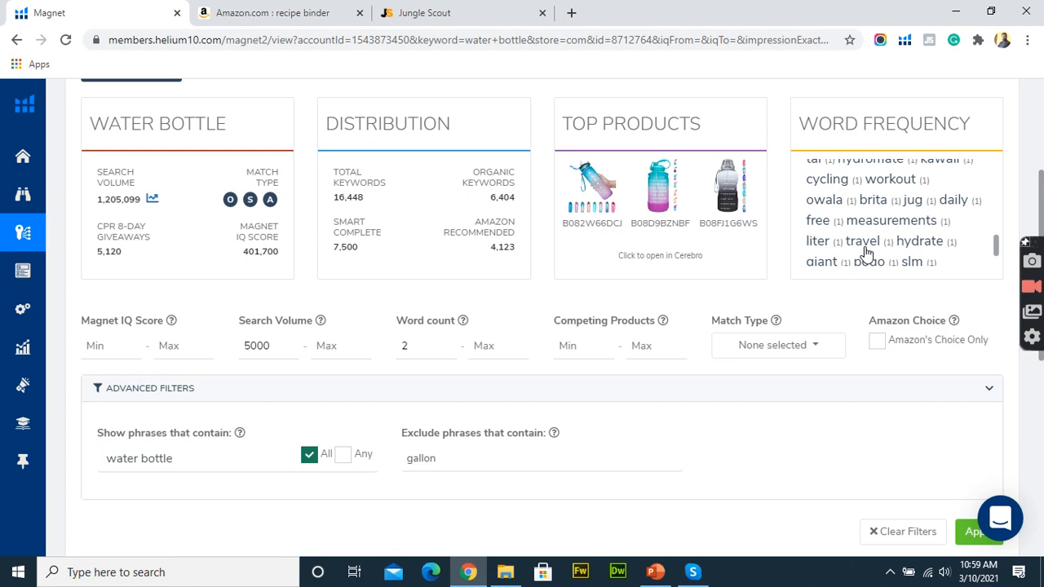
{"action": "scroll", "coordinate": [943, 257], "scroll_direction": "down", "scroll_amount": 1}
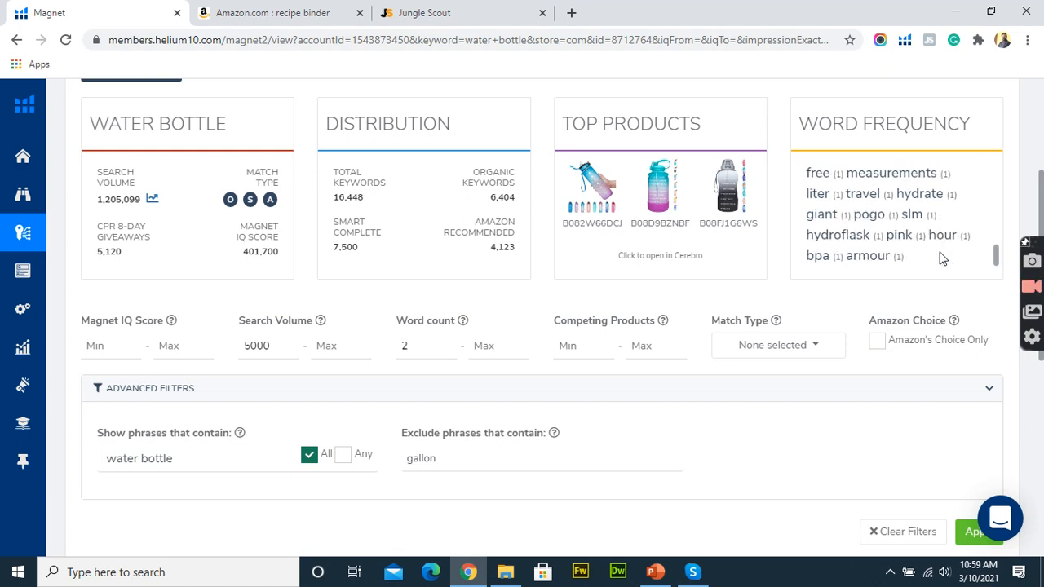
{"action": "scroll", "coordinate": [942, 258], "scroll_direction": "down", "scroll_amount": 1}
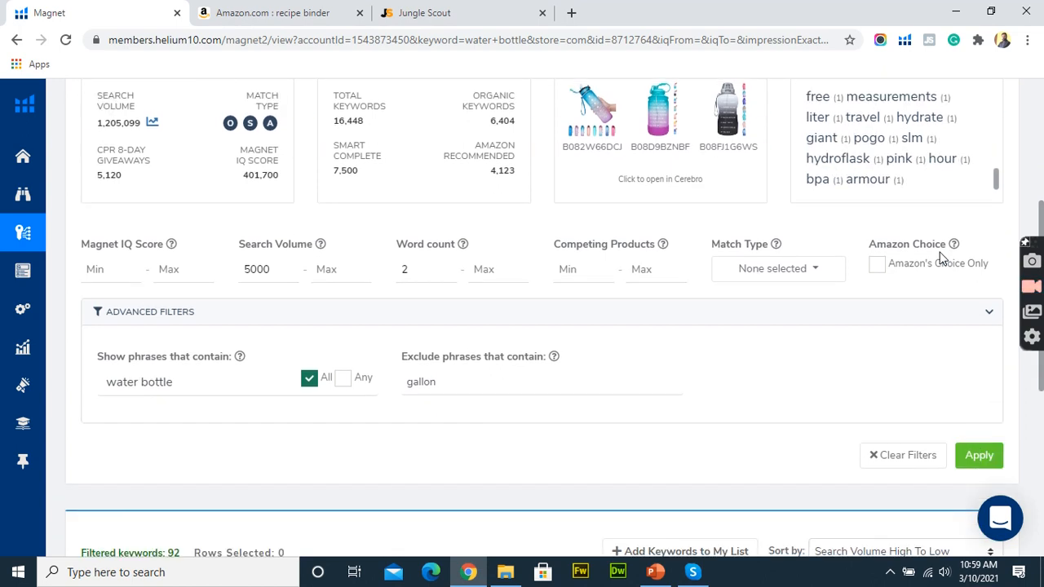
{"action": "scroll", "coordinate": [953, 188], "scroll_direction": "up", "scroll_amount": 5}
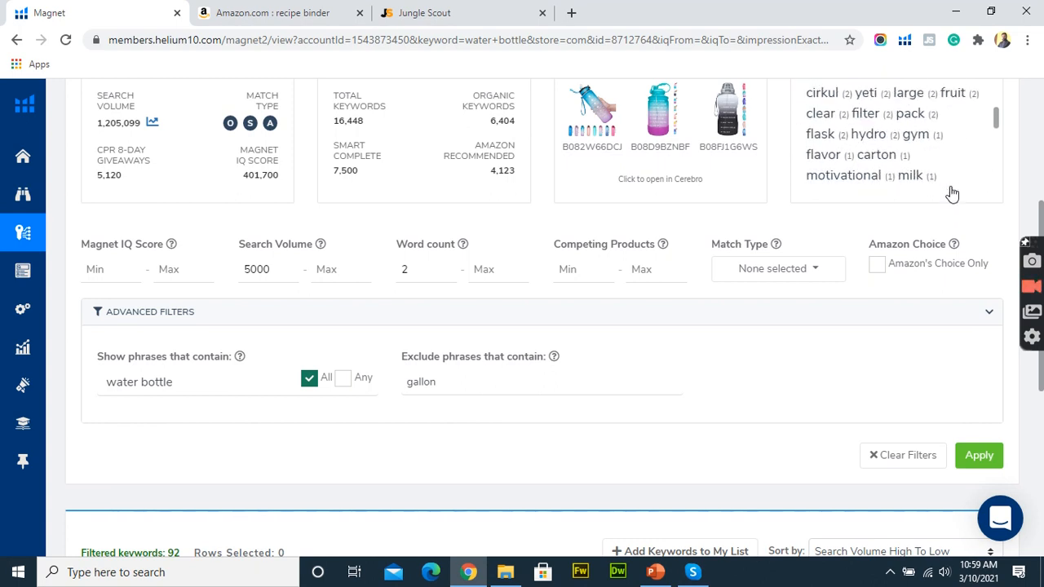
{"action": "scroll", "coordinate": [967, 170], "scroll_direction": "up", "scroll_amount": 4}
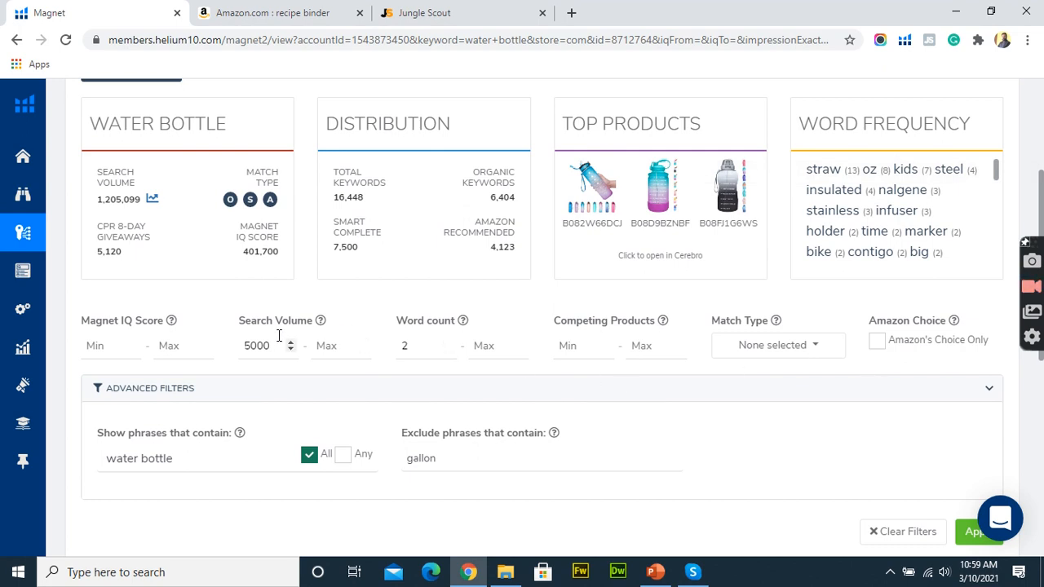
Step: Add "holder" and "marker" to the excluded phrases alongside "gallon" and reapply the filters
{"action": "scroll", "coordinate": [278, 335], "scroll_direction": "down", "scroll_amount": 2}
{"action": "scroll", "coordinate": [279, 335], "scroll_direction": "down", "scroll_amount": 3}
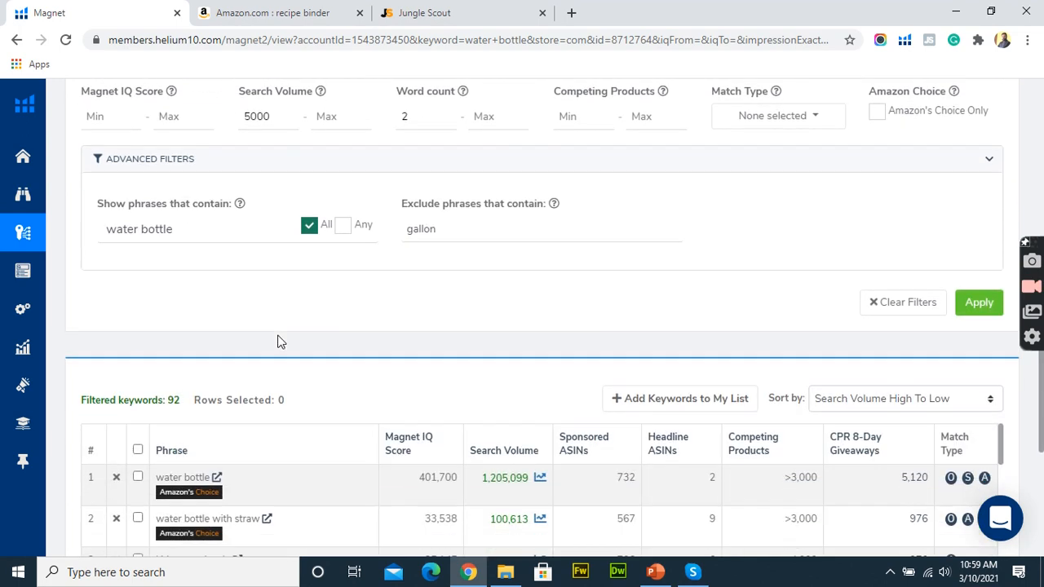
{"action": "left_click", "coordinate": [454, 228]}
{"action": "type", "text": ","}
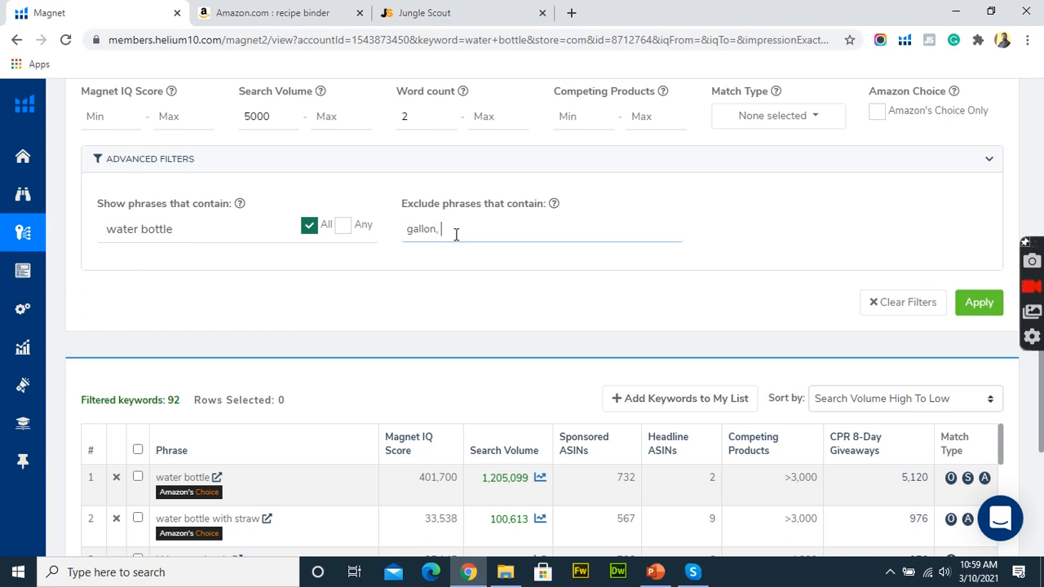
{"action": "scroll", "coordinate": [843, 311], "scroll_direction": "up", "scroll_amount": 3}
{"action": "scroll", "coordinate": [841, 307], "scroll_direction": "up", "scroll_amount": 1}
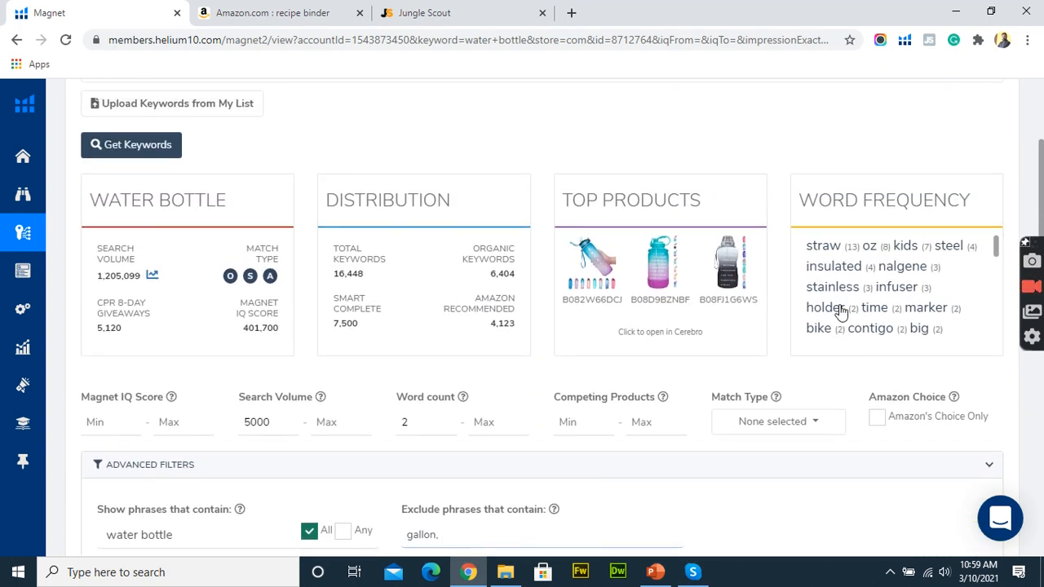
{"action": "scroll", "coordinate": [824, 360], "scroll_direction": "down", "scroll_amount": 2}
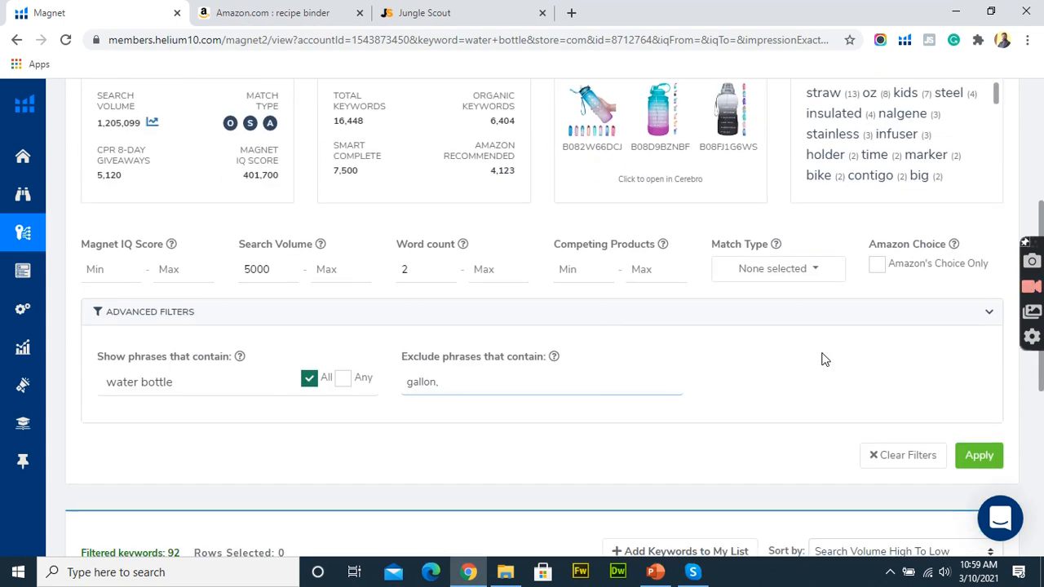
{"action": "type", "text": "holder"}
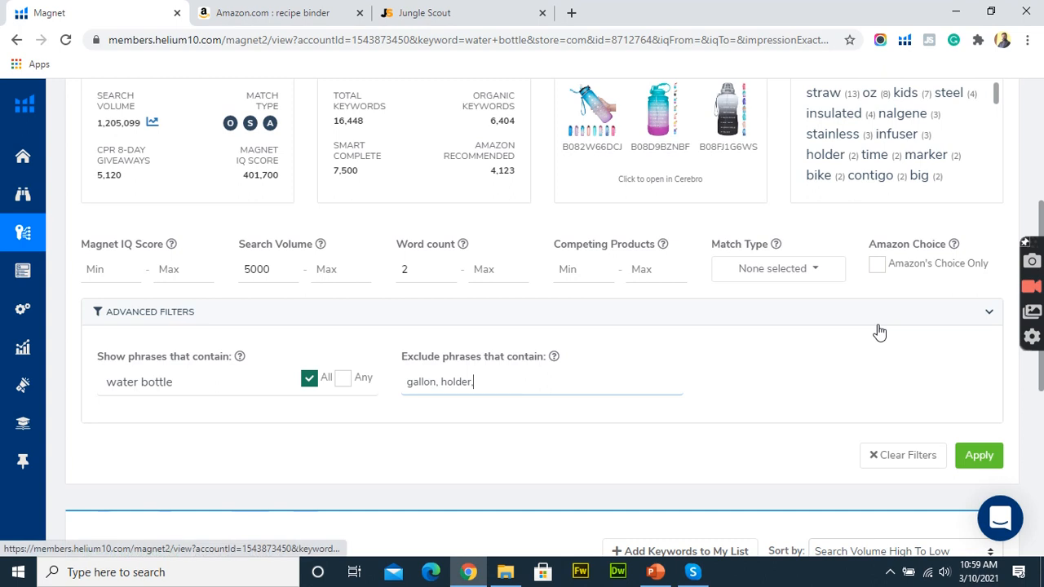
{"action": "type", "text": ",marker"}
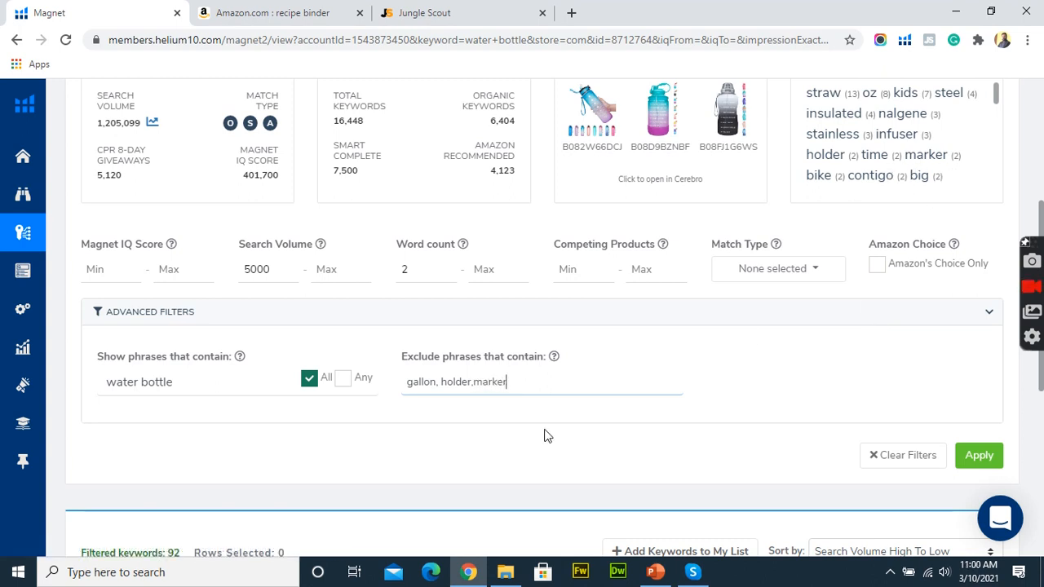
{"action": "left_click", "coordinate": [983, 457]}
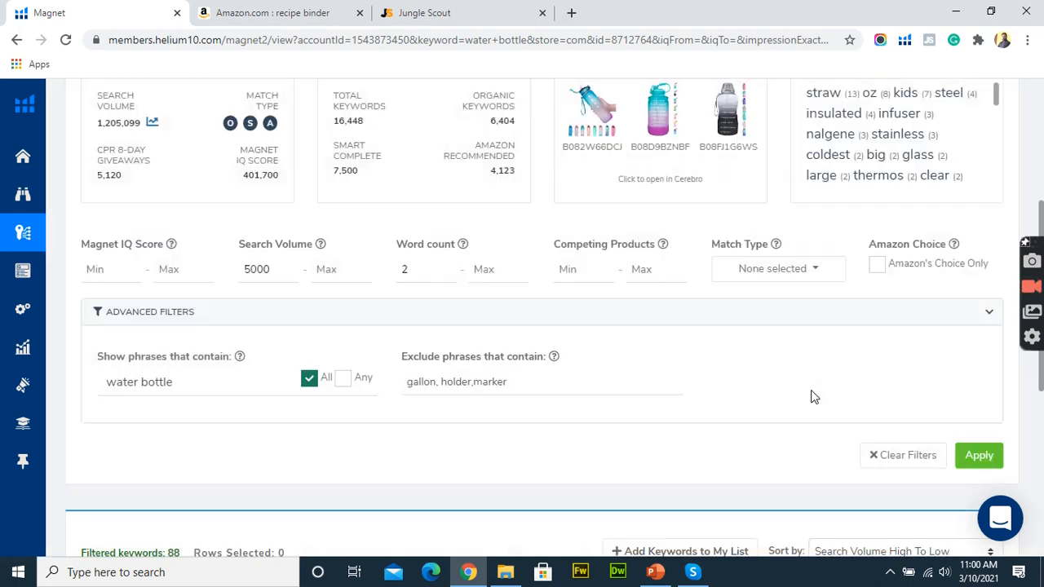
Step: Review the remaining filtered keyword phrases and their search volumes in the results table
{"action": "scroll", "coordinate": [804, 357], "scroll_direction": "down", "scroll_amount": 3}
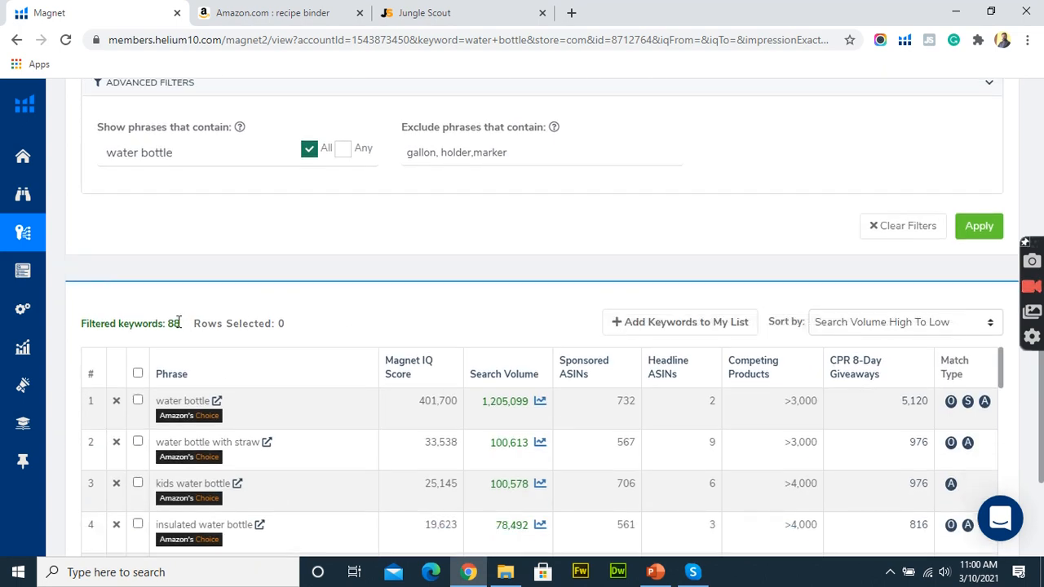
{"action": "scroll", "coordinate": [456, 314], "scroll_direction": "down", "scroll_amount": 2}
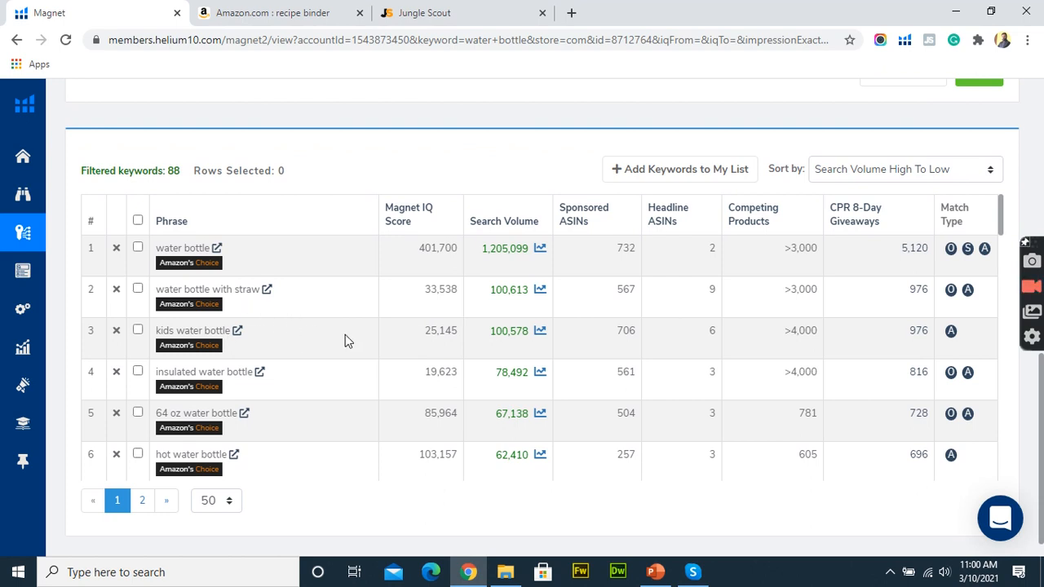
{"action": "scroll", "coordinate": [345, 335], "scroll_direction": "down", "scroll_amount": 1}
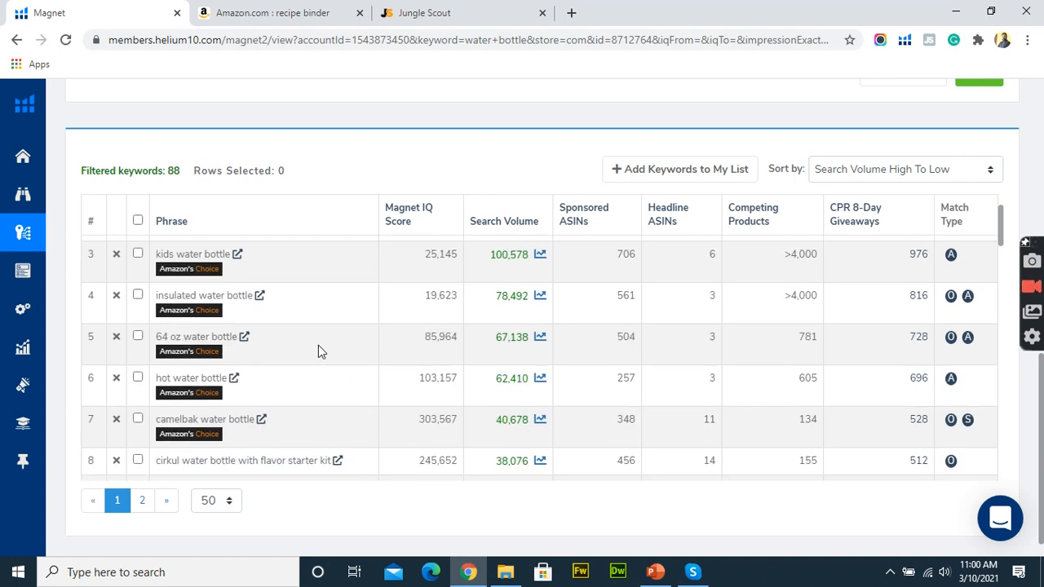
{"action": "scroll", "coordinate": [318, 351], "scroll_direction": "down", "scroll_amount": 1}
{"action": "scroll", "coordinate": [363, 363], "scroll_direction": "down", "scroll_amount": 2}
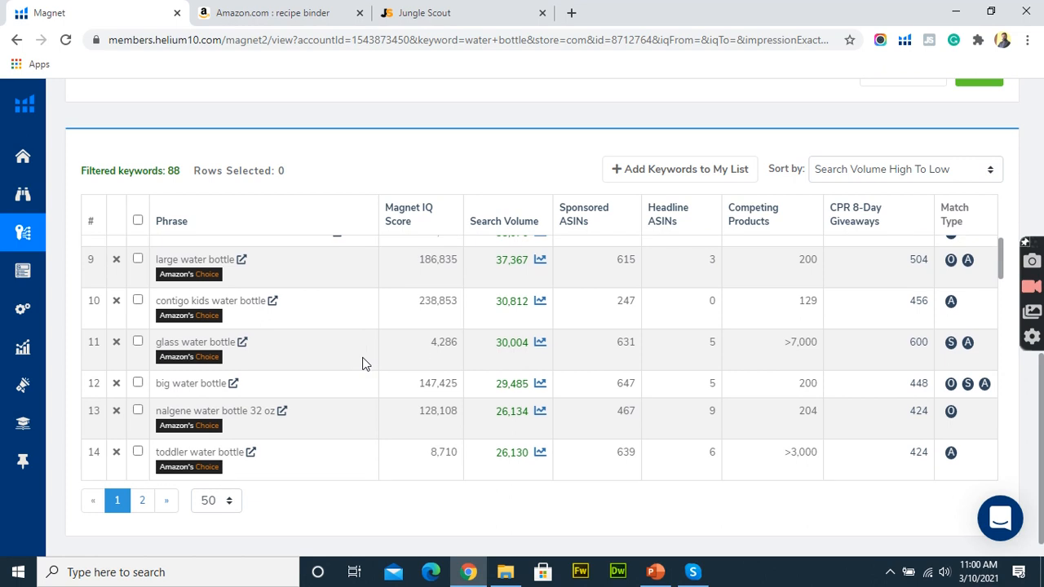
{"action": "scroll", "coordinate": [363, 363], "scroll_direction": "down", "scroll_amount": 1}
{"action": "scroll", "coordinate": [363, 363], "scroll_direction": "down", "scroll_amount": 1}
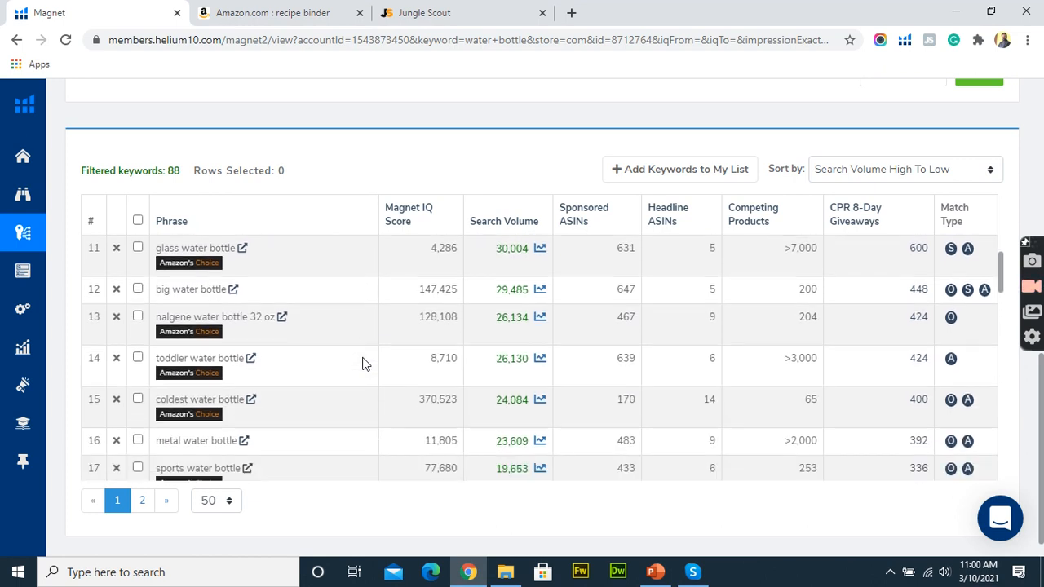
{"action": "scroll", "coordinate": [361, 364], "scroll_direction": "up", "scroll_amount": 6}
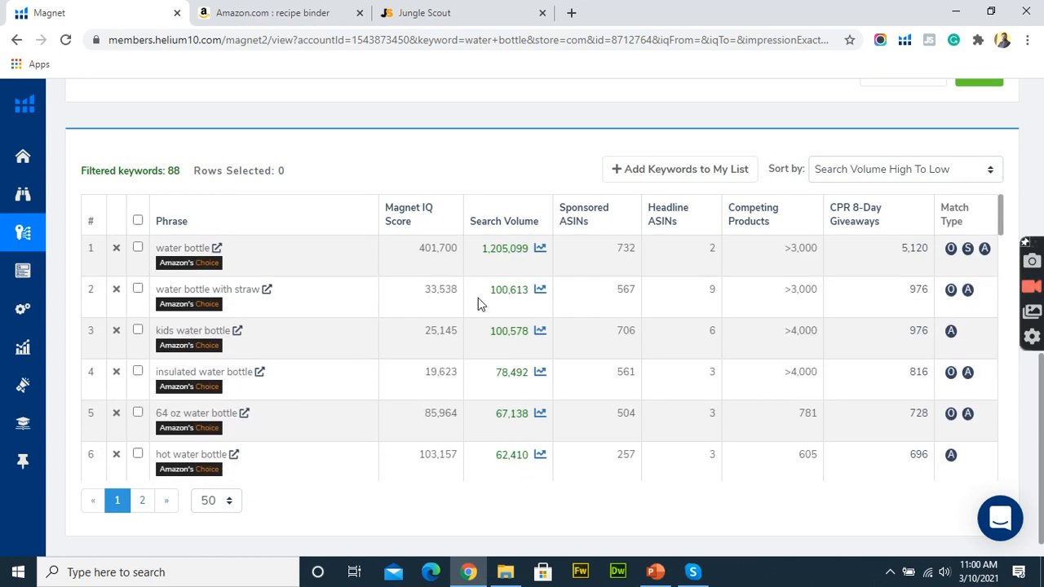
{"action": "scroll", "coordinate": [1002, 224], "scroll_direction": "down", "scroll_amount": 9}
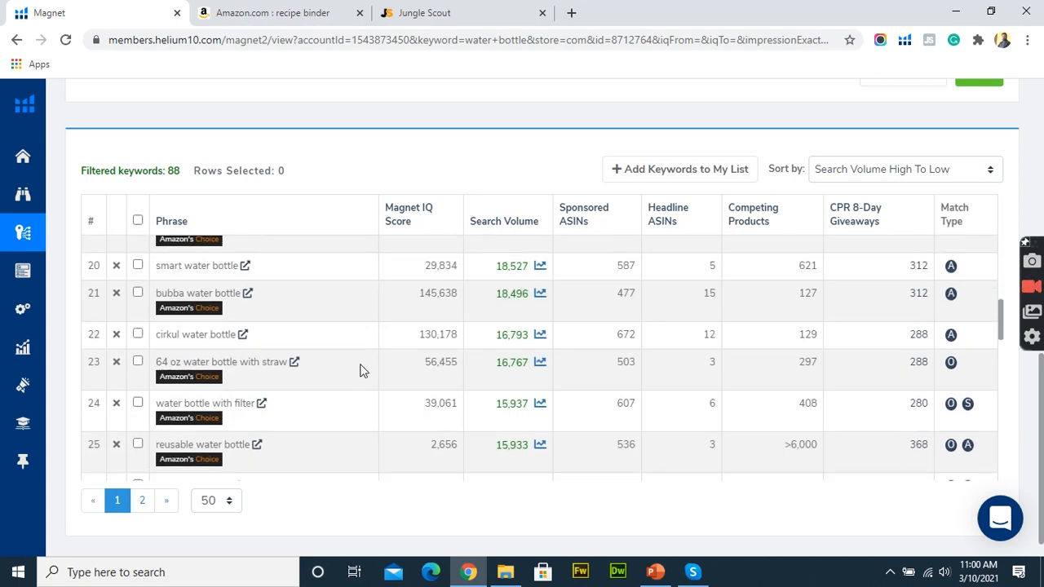
Step: Set the keyword results table to show 100 phrases per page
{"action": "scroll", "coordinate": [380, 440], "scroll_direction": "down", "scroll_amount": 3}
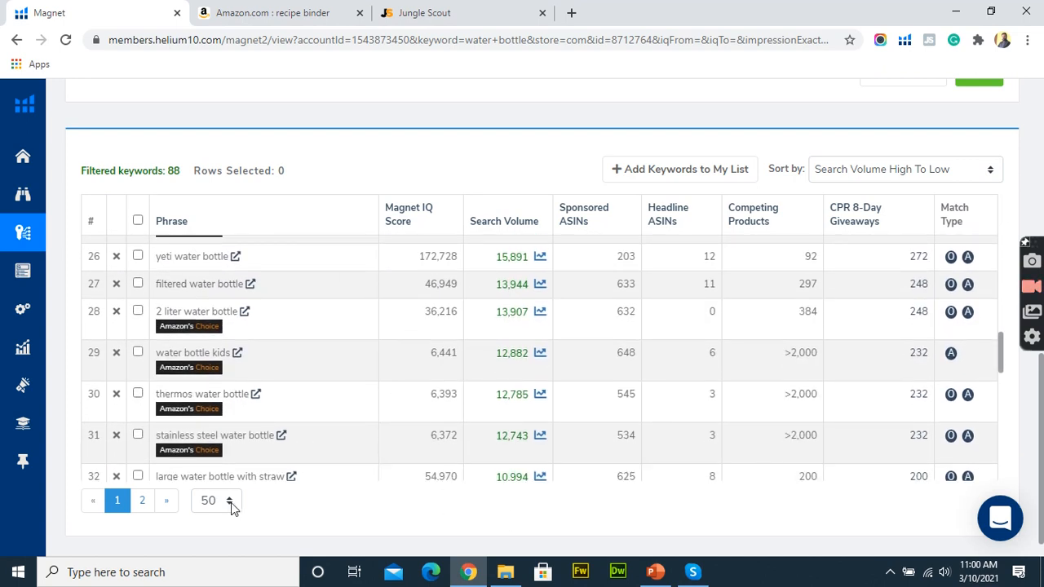
{"action": "left_click", "coordinate": [231, 501]}
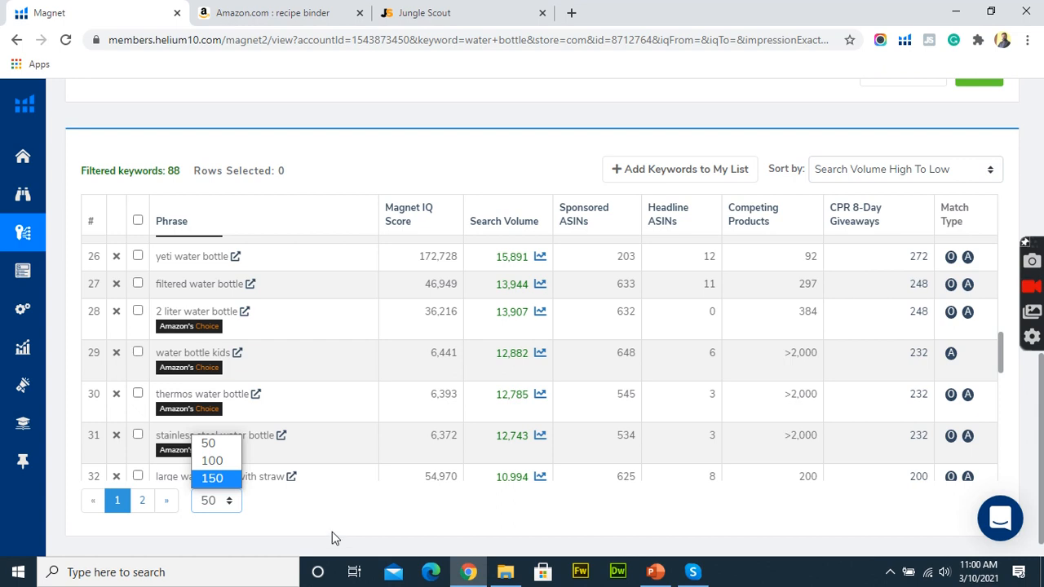
{"action": "left_click", "coordinate": [333, 528]}
{"action": "left_click", "coordinate": [231, 503]}
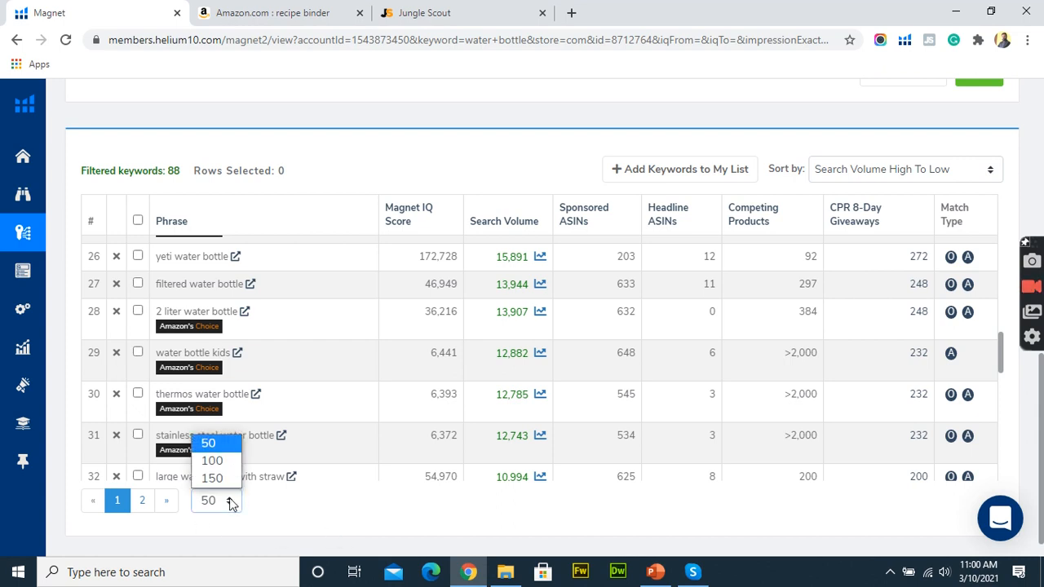
{"action": "left_click", "coordinate": [216, 462]}
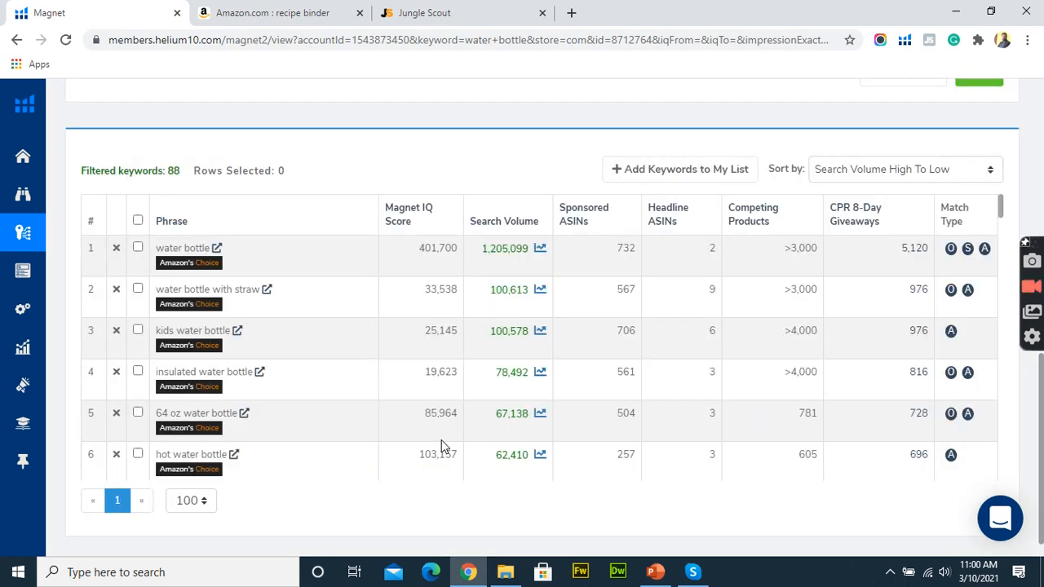
Step: Go through the keyword list and remove the irrelevant phrase "clear milk carton water bottle"
{"action": "scroll", "coordinate": [319, 428], "scroll_direction": "down", "scroll_amount": 3}
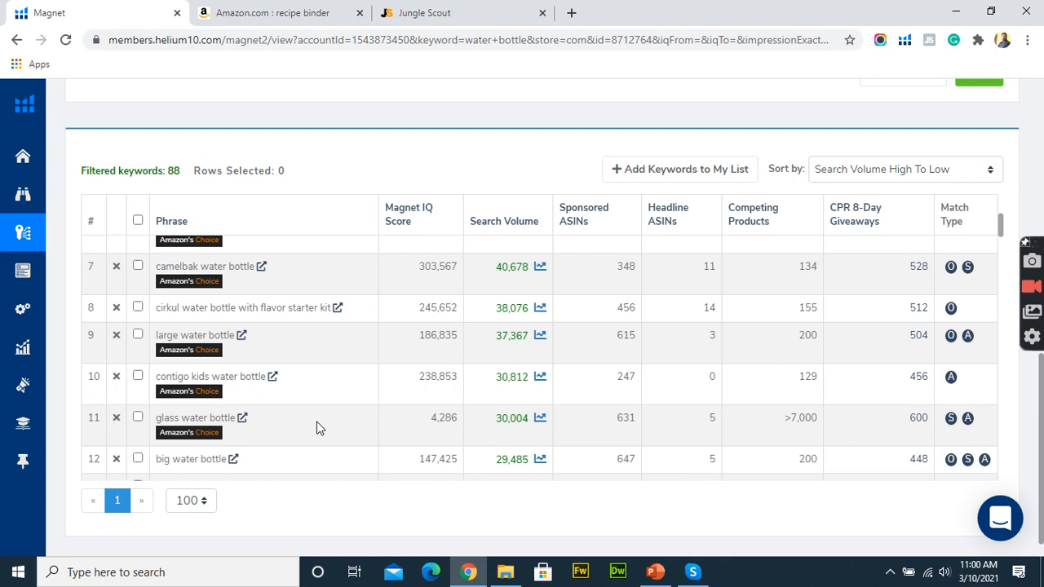
{"action": "scroll", "coordinate": [336, 378], "scroll_direction": "down", "scroll_amount": 2}
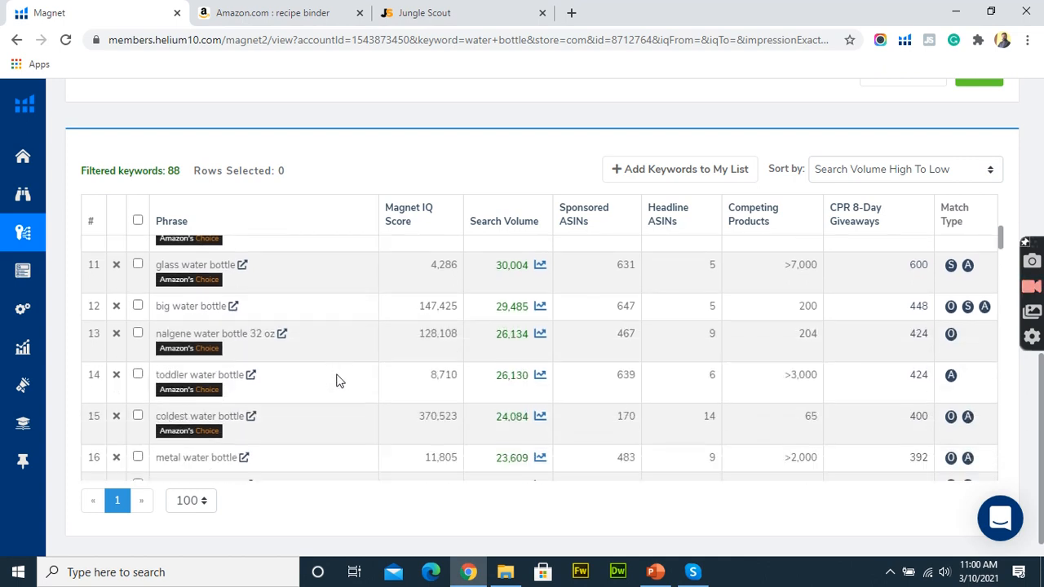
{"action": "scroll", "coordinate": [340, 381], "scroll_direction": "down", "scroll_amount": 3}
{"action": "scroll", "coordinate": [340, 381], "scroll_direction": "down", "scroll_amount": 10}
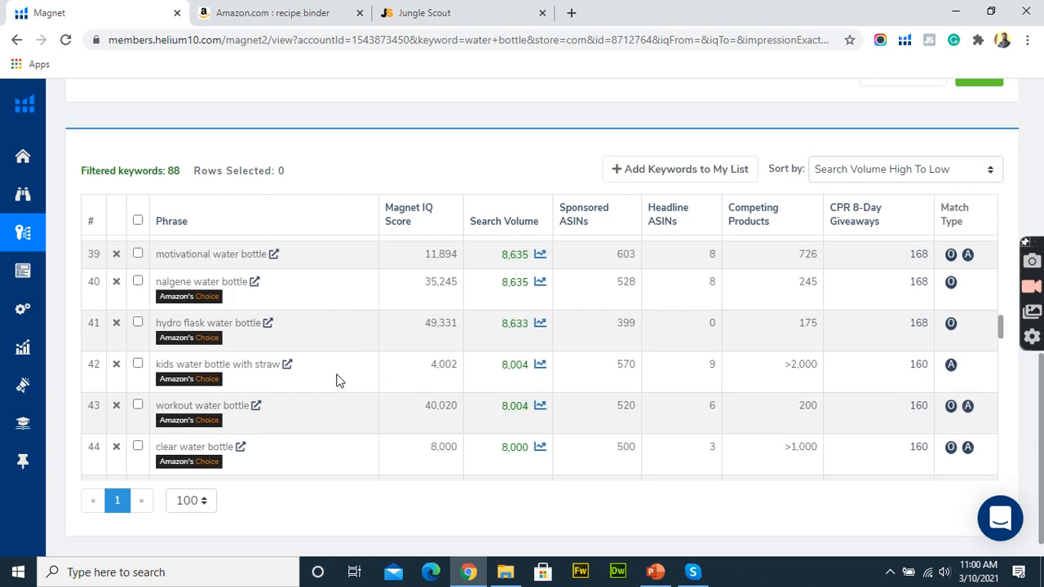
{"action": "scroll", "coordinate": [340, 381], "scroll_direction": "down", "scroll_amount": 8}
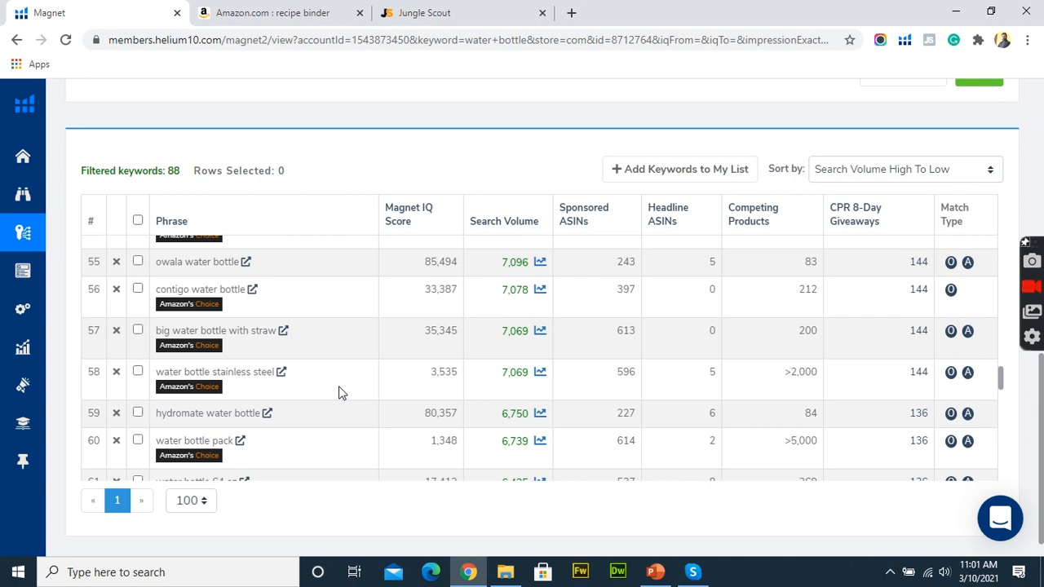
{"action": "scroll", "coordinate": [338, 392], "scroll_direction": "down", "scroll_amount": 1}
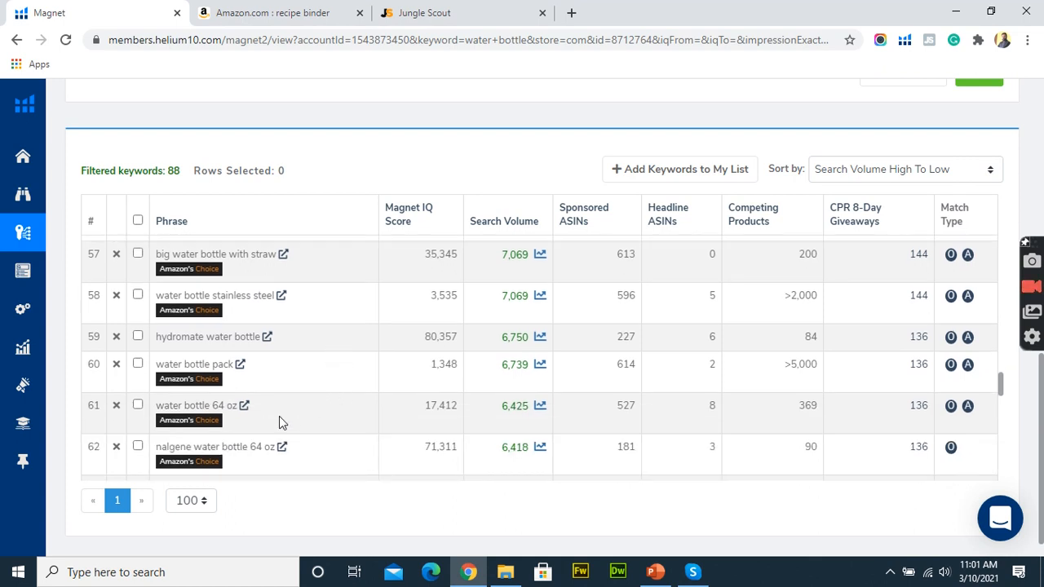
{"action": "scroll", "coordinate": [245, 376], "scroll_direction": "down", "scroll_amount": 2}
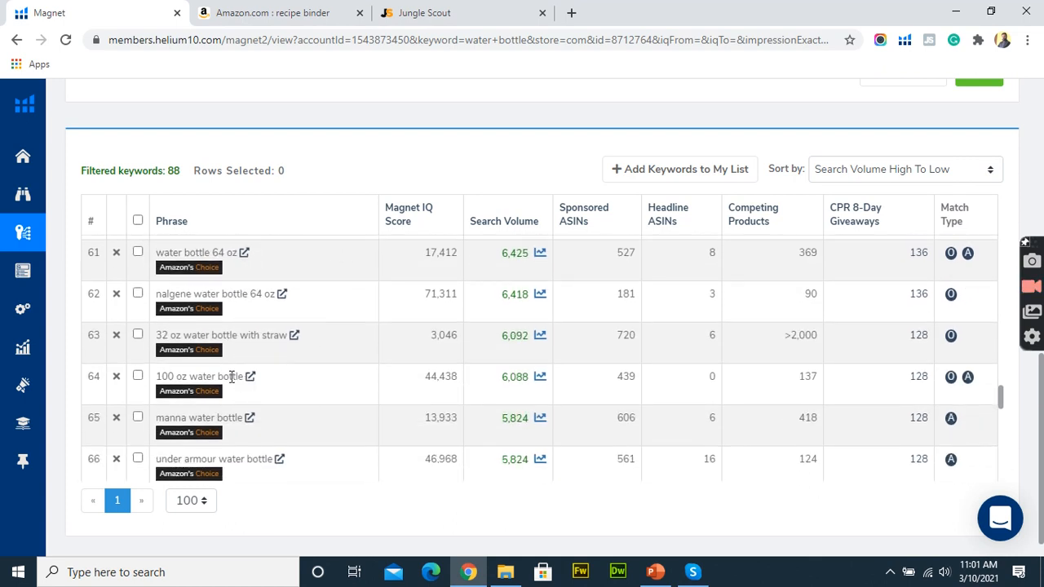
{"action": "scroll", "coordinate": [217, 332], "scroll_direction": "down", "scroll_amount": 2}
{"action": "scroll", "coordinate": [218, 332], "scroll_direction": "down", "scroll_amount": 2}
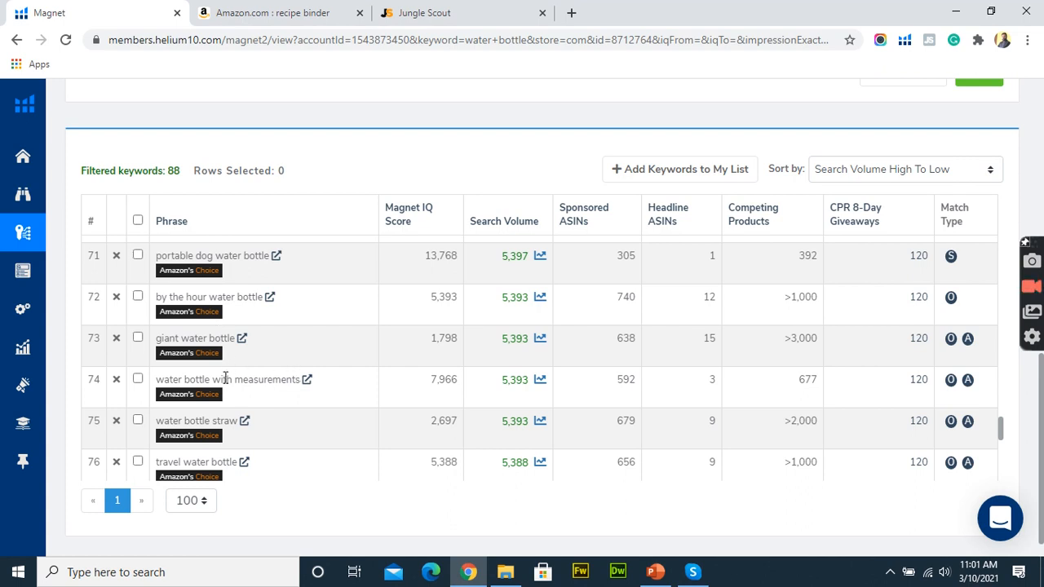
{"action": "scroll", "coordinate": [325, 403], "scroll_direction": "down", "scroll_amount": 1}
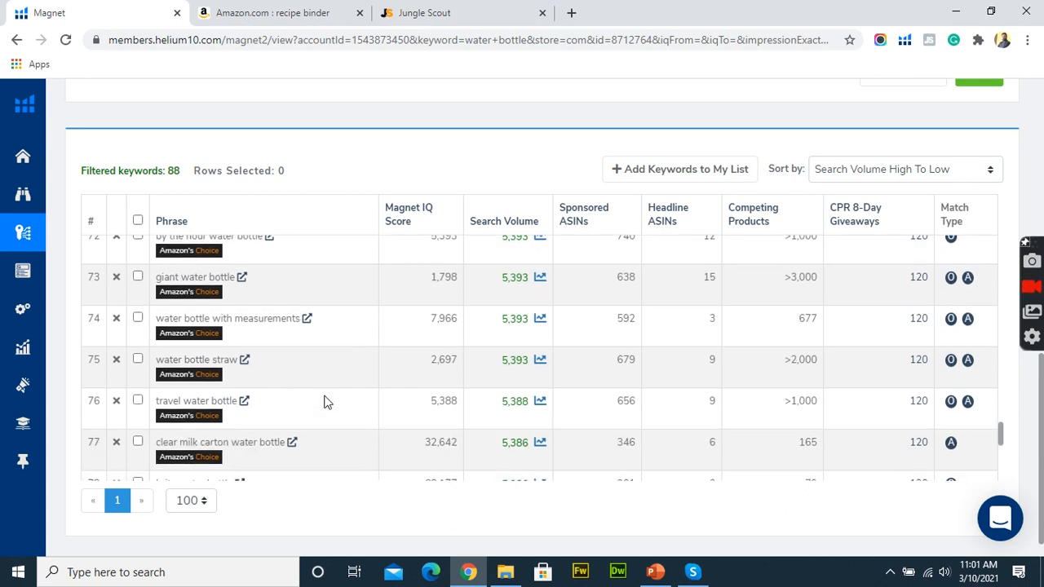
{"action": "scroll", "coordinate": [331, 402], "scroll_direction": "down", "scroll_amount": 1}
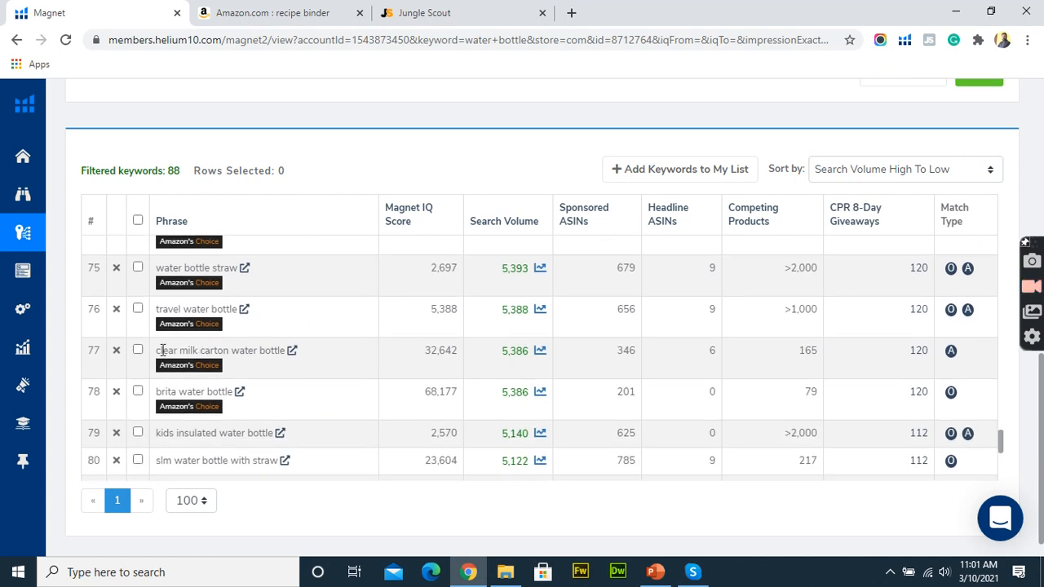
{"action": "left_click", "coordinate": [117, 356]}
Step: Remove the phrase "water bottle with fruit infuser" near the end of the keyword list
{"action": "scroll", "coordinate": [495, 414], "scroll_direction": "down", "scroll_amount": 1}
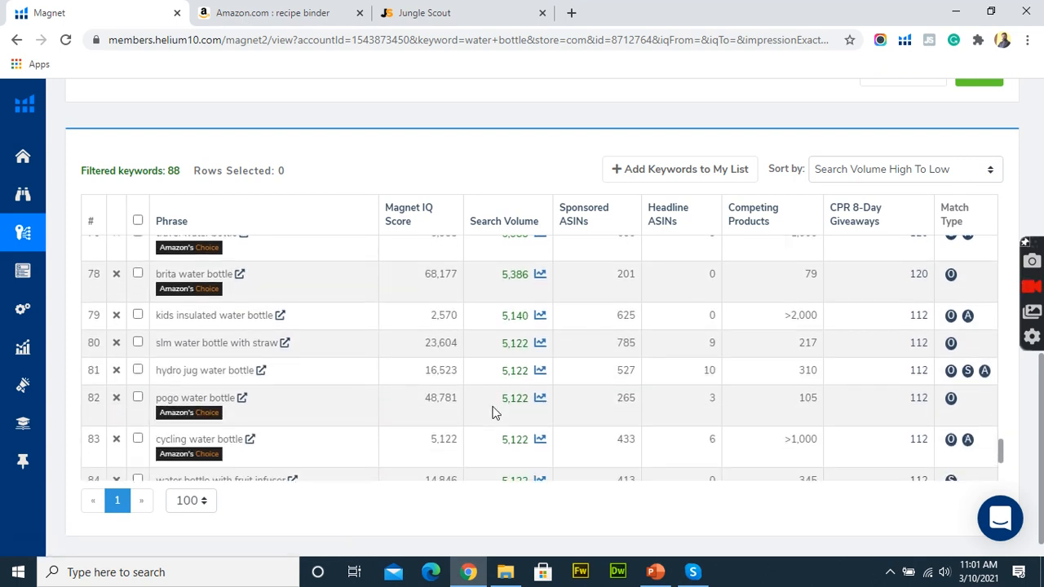
{"action": "scroll", "coordinate": [379, 380], "scroll_direction": "down", "scroll_amount": 1}
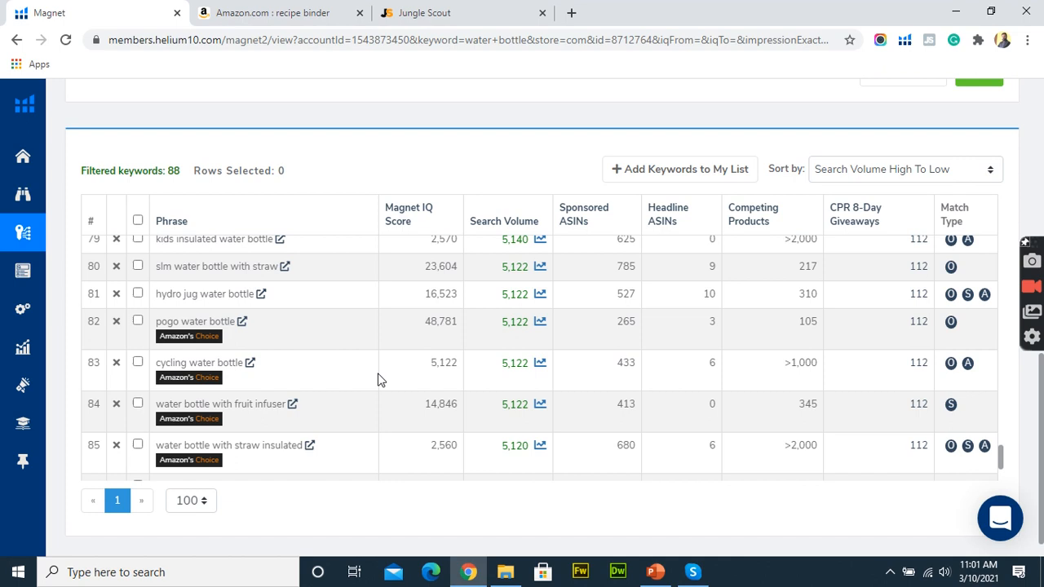
{"action": "scroll", "coordinate": [378, 380], "scroll_direction": "down", "scroll_amount": 1}
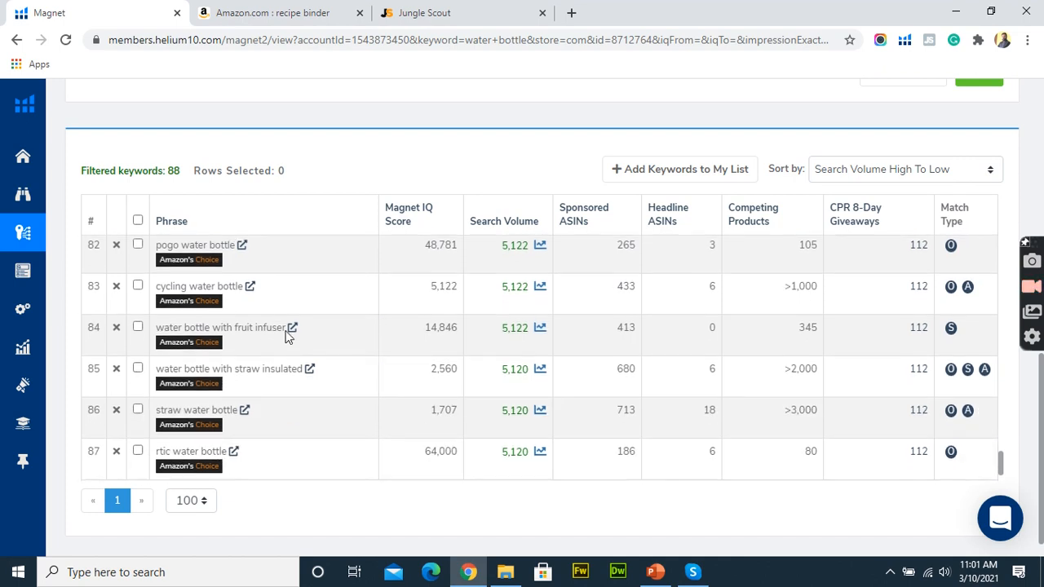
{"action": "left_click", "coordinate": [116, 328]}
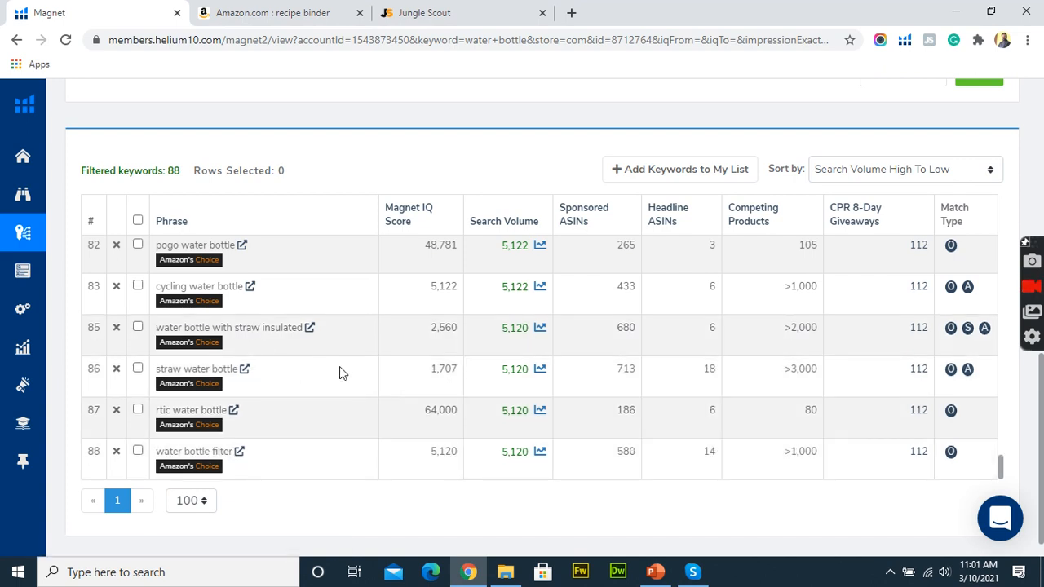
Step: Go back up the keyword list and remove the phrase "64 oz water bottle with straw"
{"action": "scroll", "coordinate": [341, 373], "scroll_direction": "down", "scroll_amount": 2}
{"action": "scroll", "coordinate": [339, 366], "scroll_direction": "up", "scroll_amount": 20}
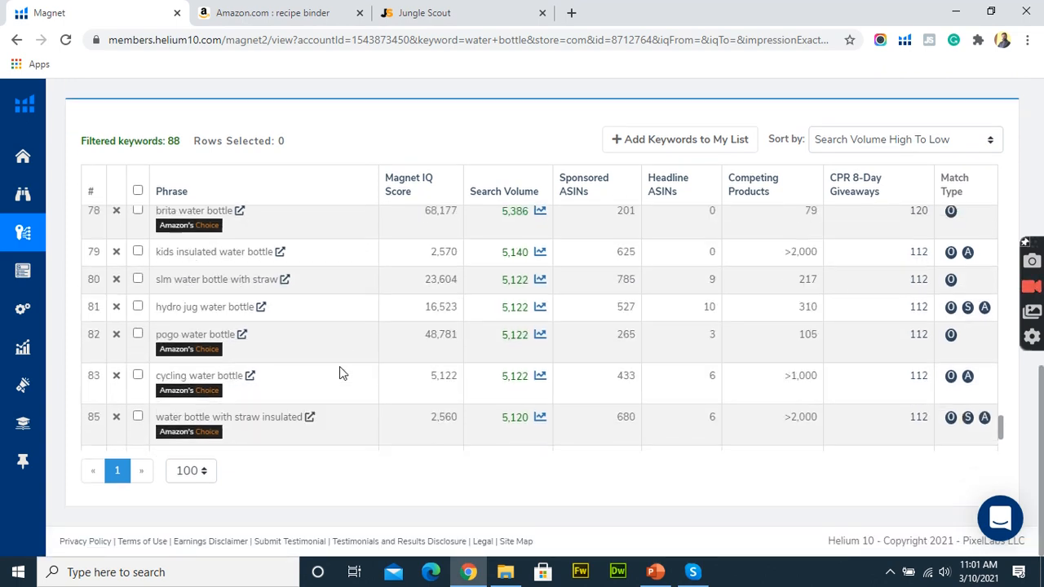
{"action": "scroll", "coordinate": [357, 370], "scroll_direction": "up", "scroll_amount": 10}
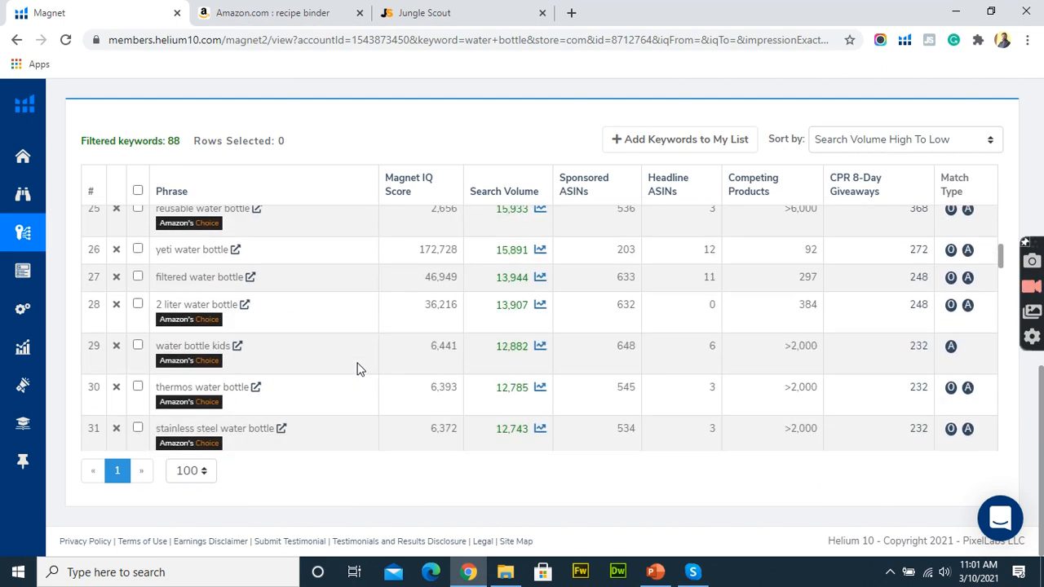
{"action": "scroll", "coordinate": [356, 370], "scroll_direction": "down", "scroll_amount": 2}
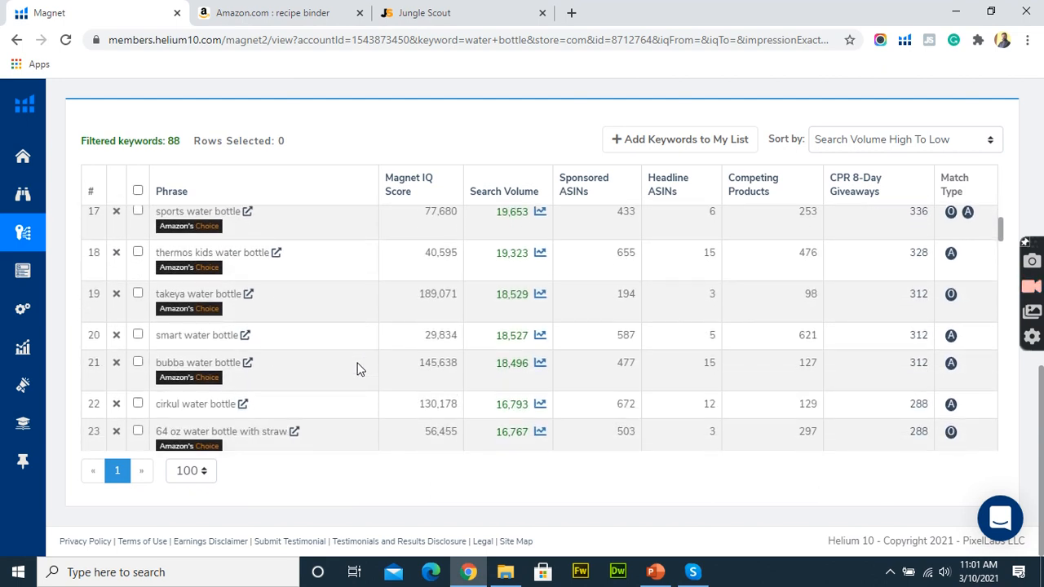
{"action": "scroll", "coordinate": [356, 369], "scroll_direction": "down", "scroll_amount": 1}
{"action": "left_click", "coordinate": [116, 357]}
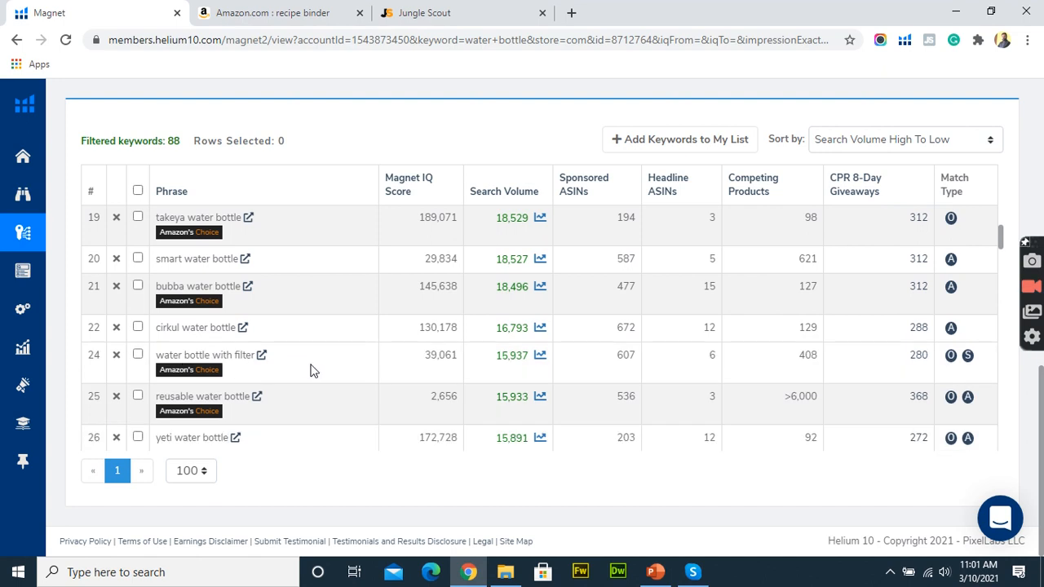
Step: Review the remaining phrases and their search volumes from the start of the list, and highlight "gym water bottle"
{"action": "scroll", "coordinate": [348, 380], "scroll_direction": "down", "scroll_amount": 2}
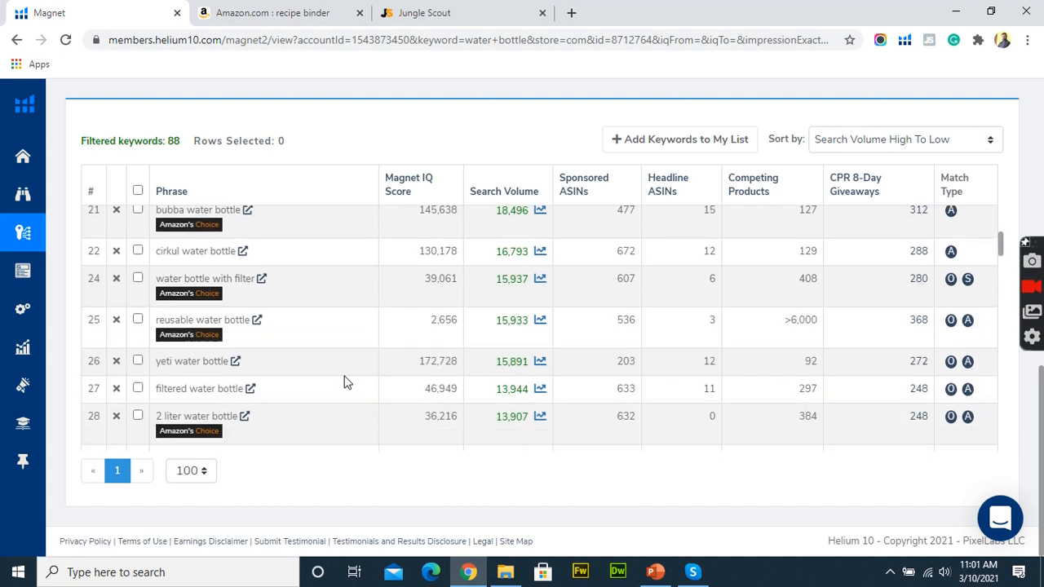
{"action": "scroll", "coordinate": [344, 382], "scroll_direction": "down", "scroll_amount": 2}
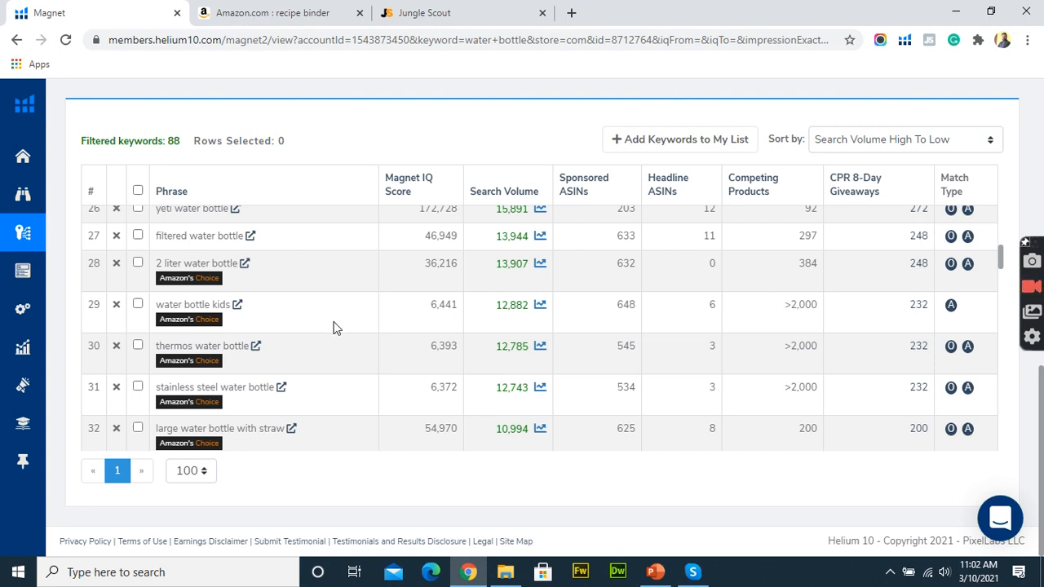
{"action": "scroll", "coordinate": [329, 334], "scroll_direction": "down", "scroll_amount": 1}
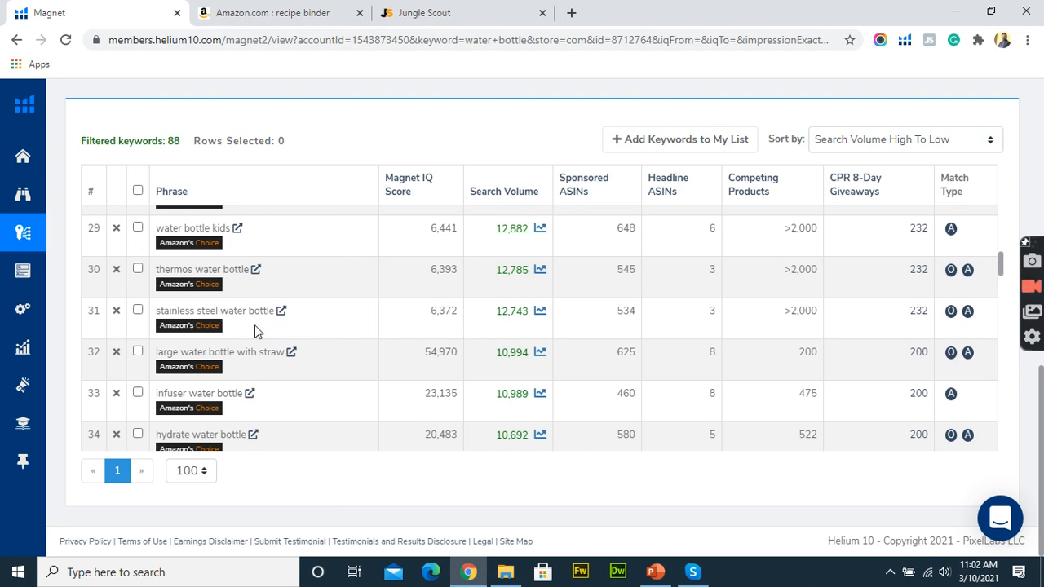
{"action": "scroll", "coordinate": [301, 400], "scroll_direction": "down", "scroll_amount": 12}
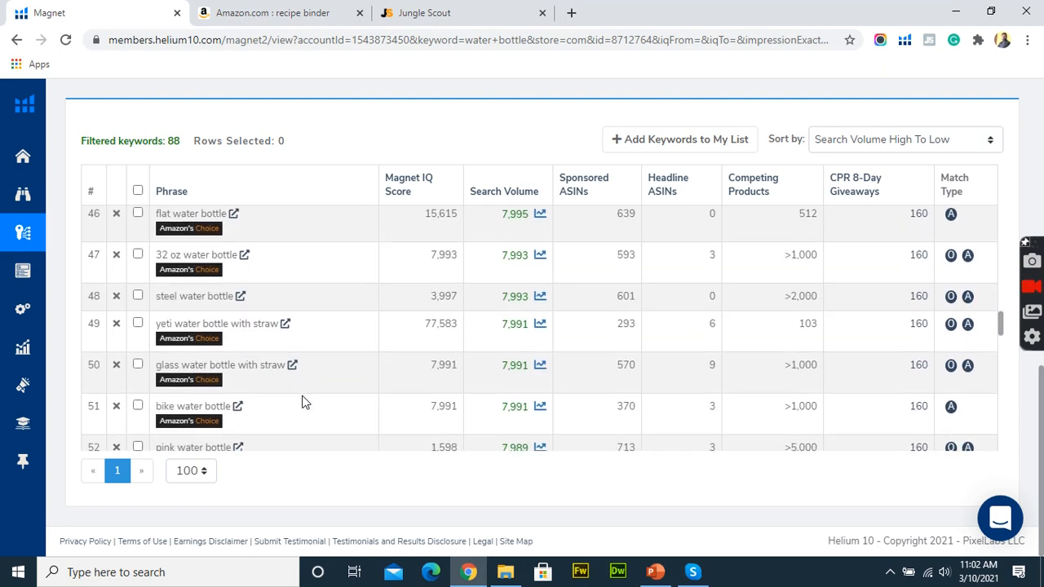
{"action": "scroll", "coordinate": [302, 400], "scroll_direction": "up", "scroll_amount": 20}
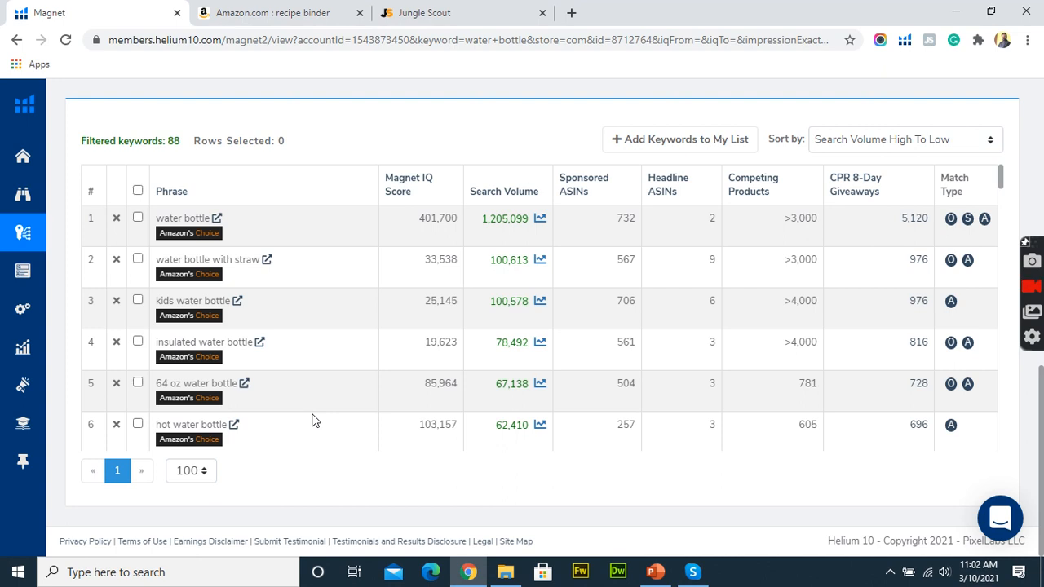
{"action": "scroll", "coordinate": [315, 421], "scroll_direction": "down", "scroll_amount": 2}
{"action": "scroll", "coordinate": [305, 332], "scroll_direction": "down", "scroll_amount": 1}
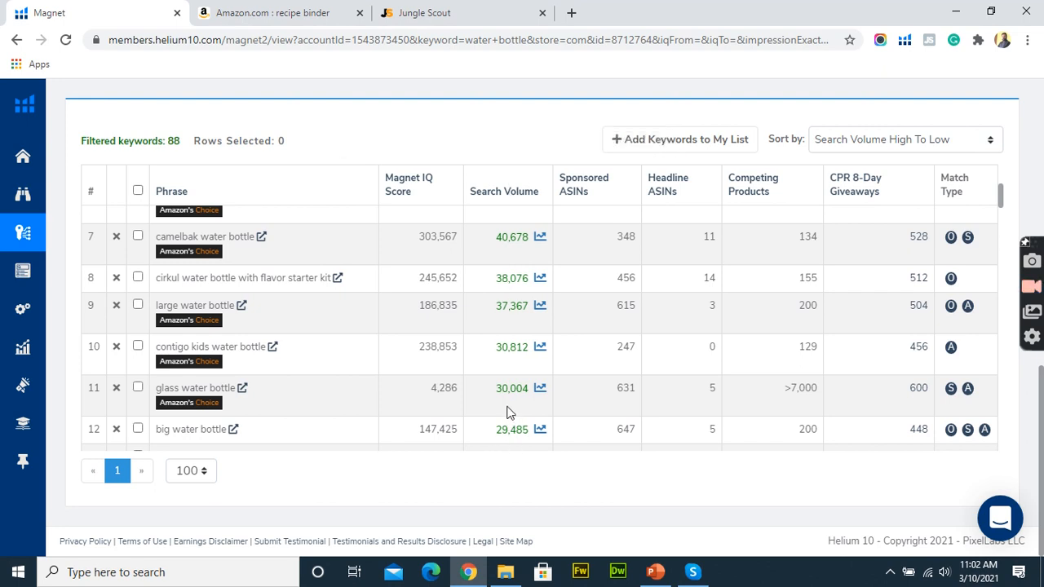
{"action": "scroll", "coordinate": [508, 411], "scroll_direction": "down", "scroll_amount": 6}
{"action": "scroll", "coordinate": [508, 410], "scroll_direction": "down", "scroll_amount": 3}
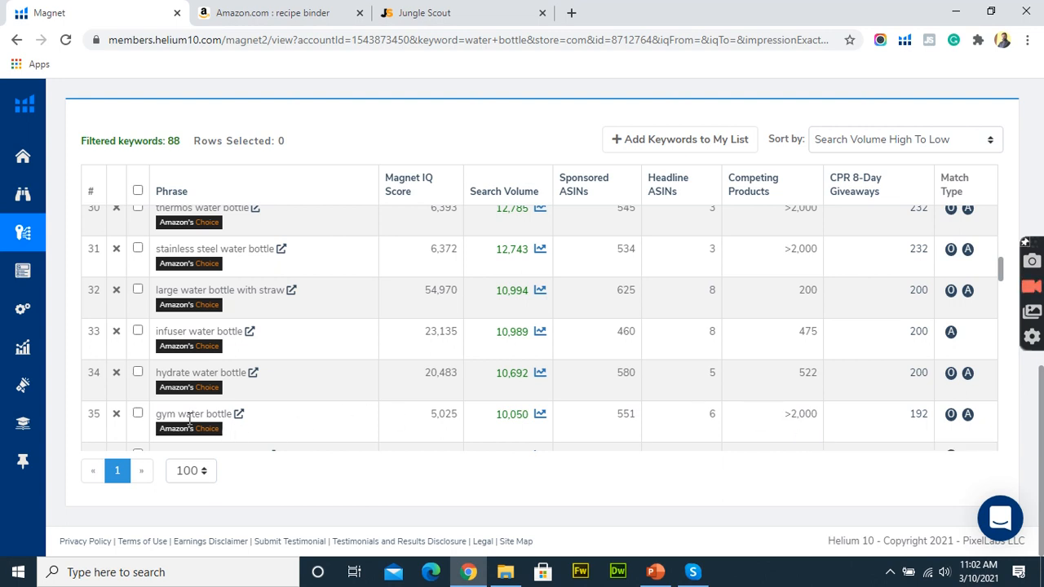
{"action": "left_click_drag", "start_coordinate": [235, 416], "coordinate": [170, 416]}
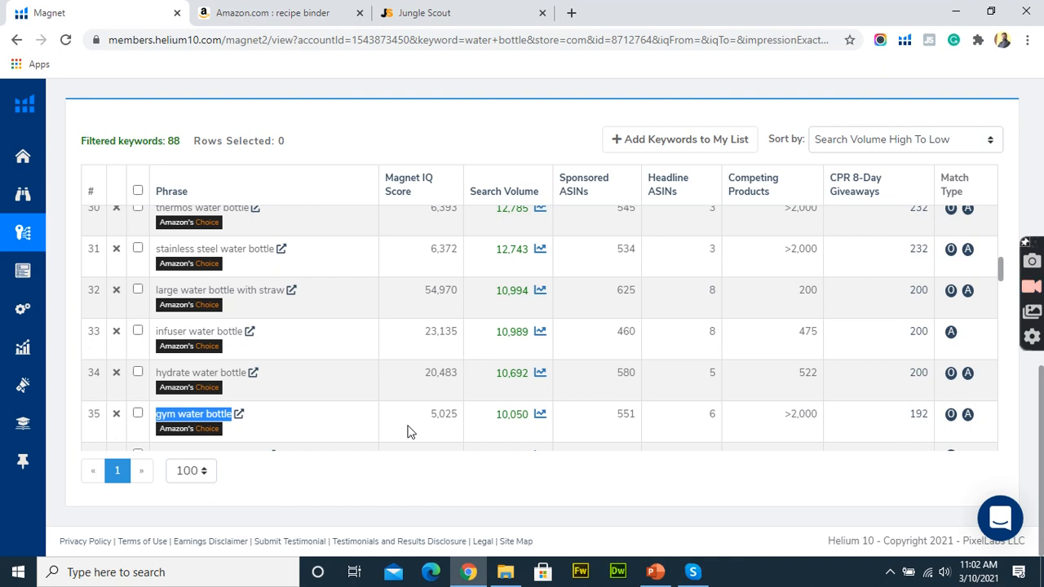
Step: Check the rest of the list and remove its last phrase, "water bottle filter"
{"action": "scroll", "coordinate": [409, 431], "scroll_direction": "down", "scroll_amount": 3}
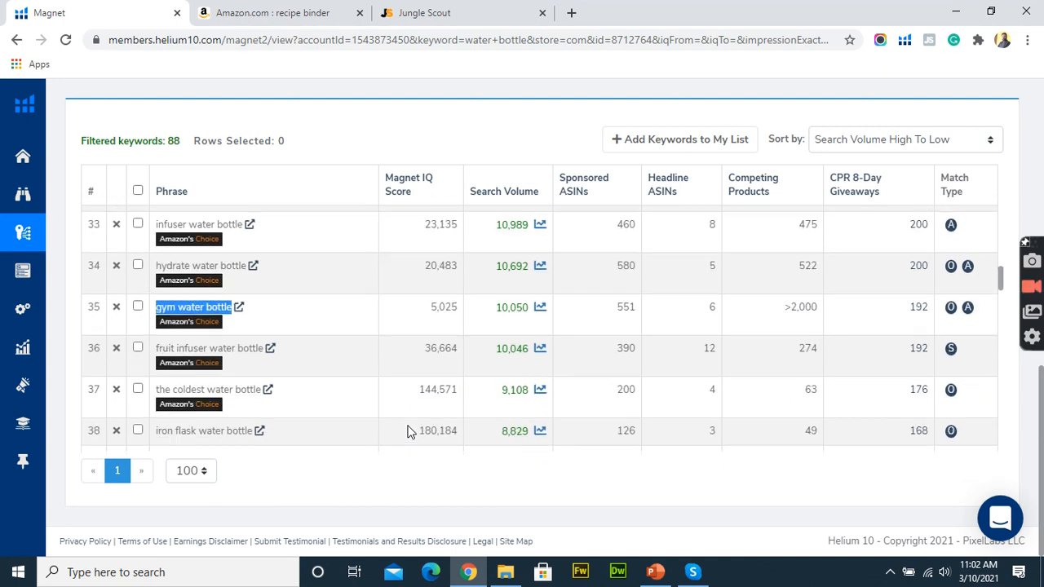
{"action": "scroll", "coordinate": [410, 431], "scroll_direction": "up", "scroll_amount": 2}
{"action": "scroll", "coordinate": [410, 431], "scroll_direction": "up", "scroll_amount": 15}
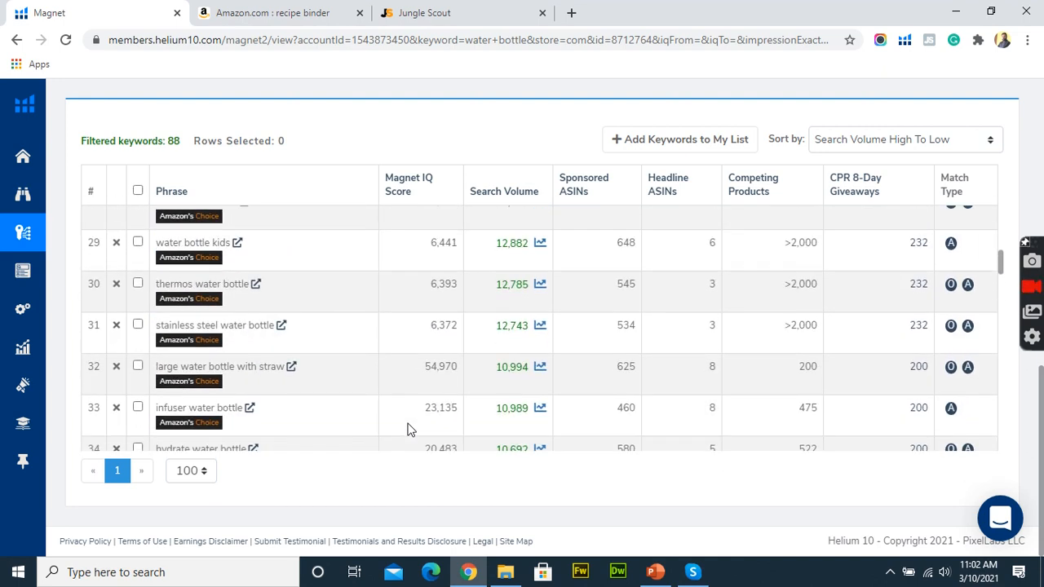
{"action": "scroll", "coordinate": [410, 431], "scroll_direction": "down", "scroll_amount": 9}
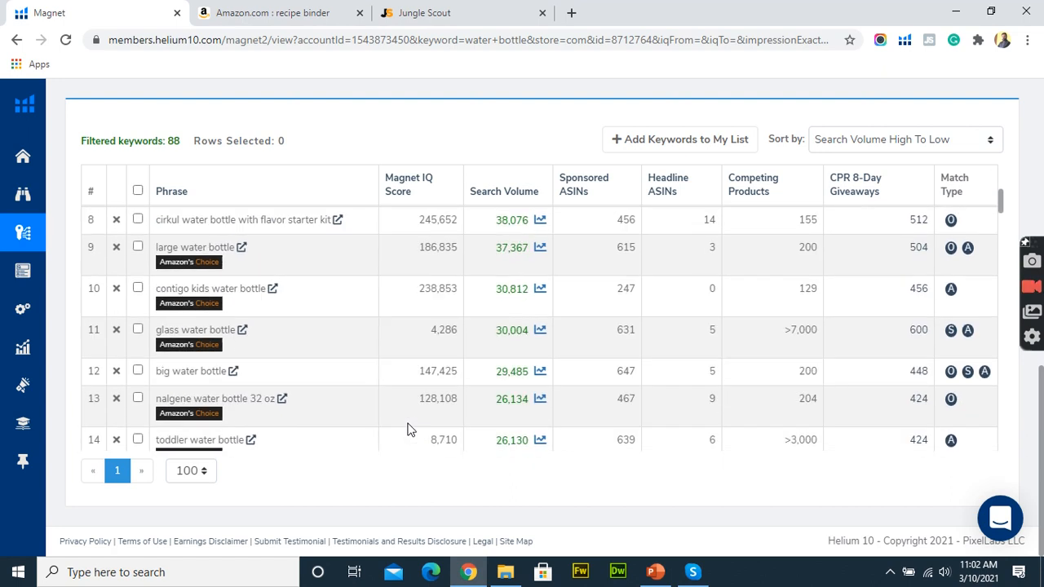
{"action": "scroll", "coordinate": [410, 431], "scroll_direction": "down", "scroll_amount": 9}
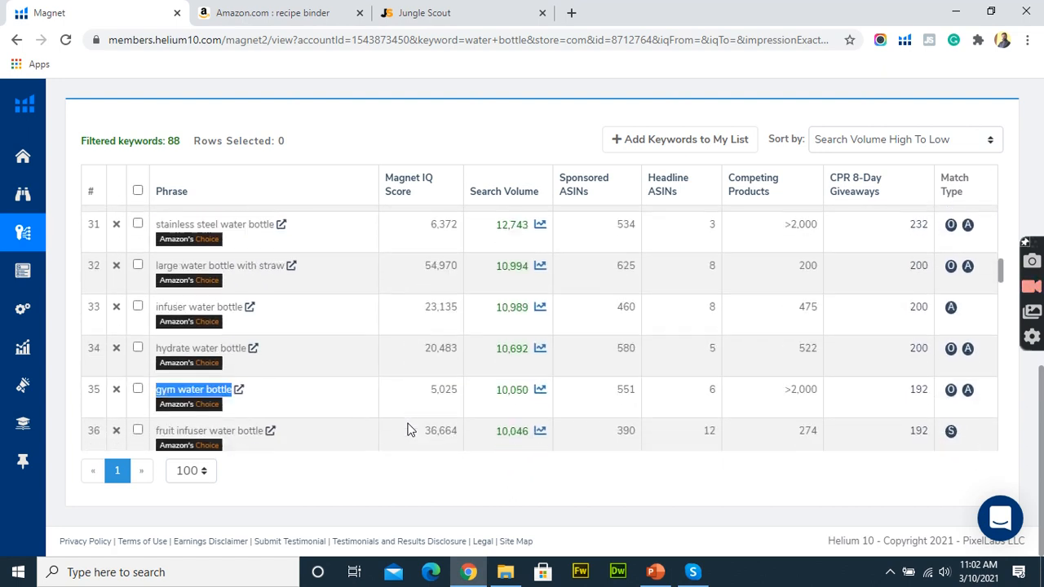
{"action": "left_click_drag", "start_coordinate": [1000, 299], "coordinate": [1005, 450]}
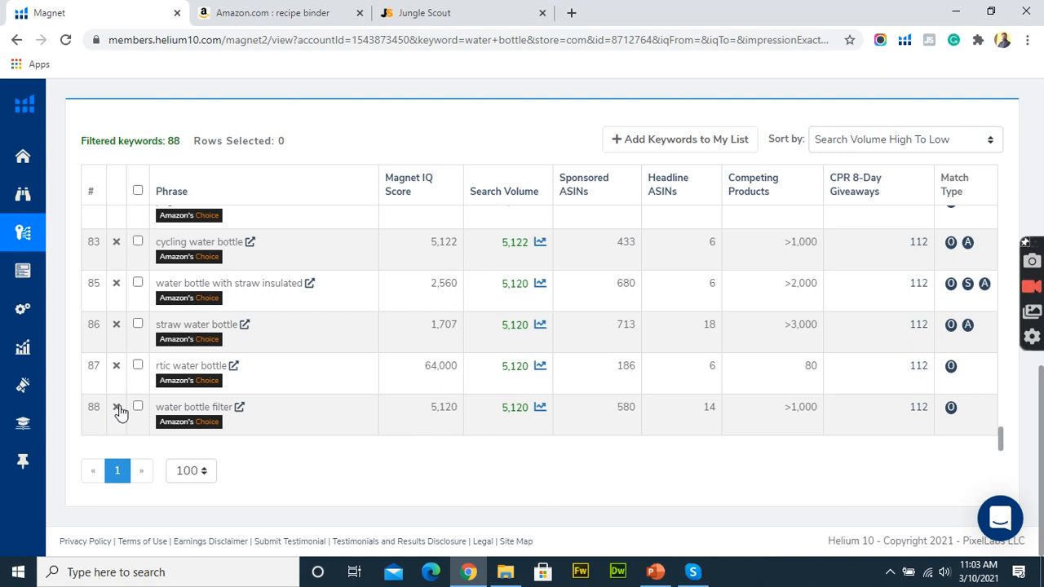
{"action": "left_click", "coordinate": [117, 409]}
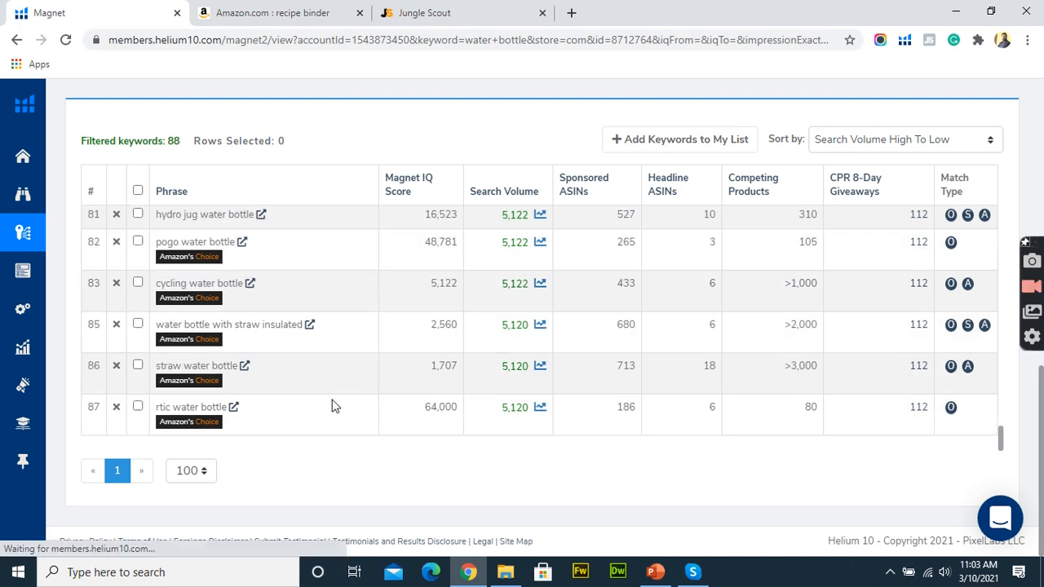
Step: Remove the phrases "rtic water bottle" and "hydro jug water bottle" near the end of the keyword list
{"action": "left_click", "coordinate": [117, 408]}
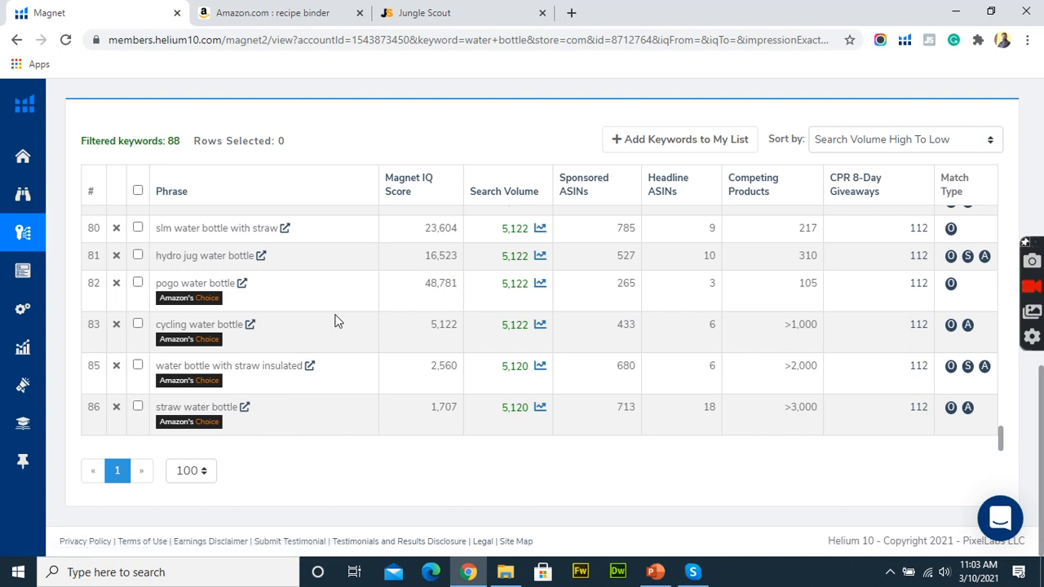
{"action": "left_click", "coordinate": [116, 256]}
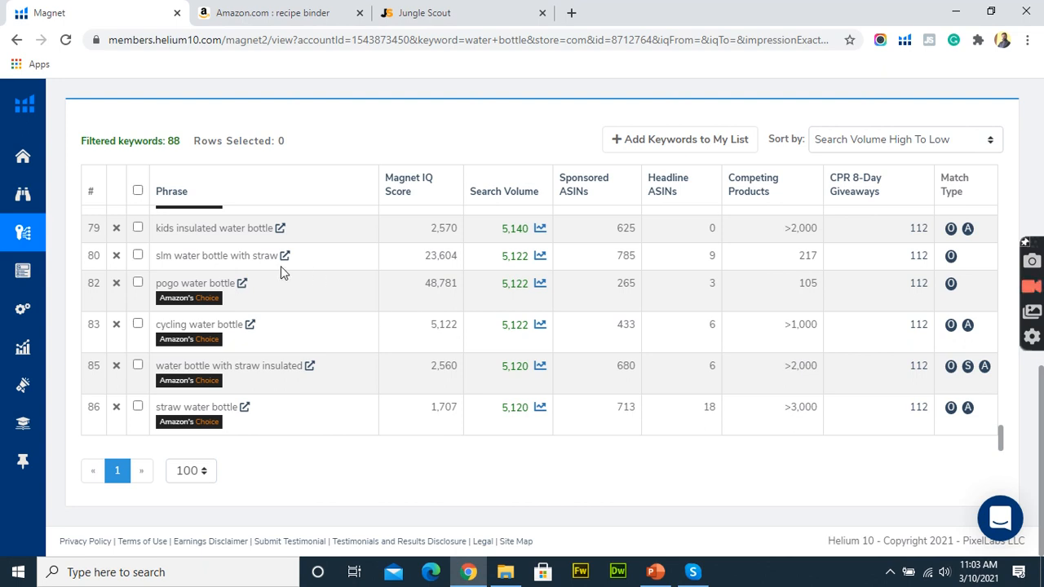
Step: Open the Amazon search results for "cycling water bottle" and examine which kinds of products are listed
{"action": "left_click", "coordinate": [249, 325]}
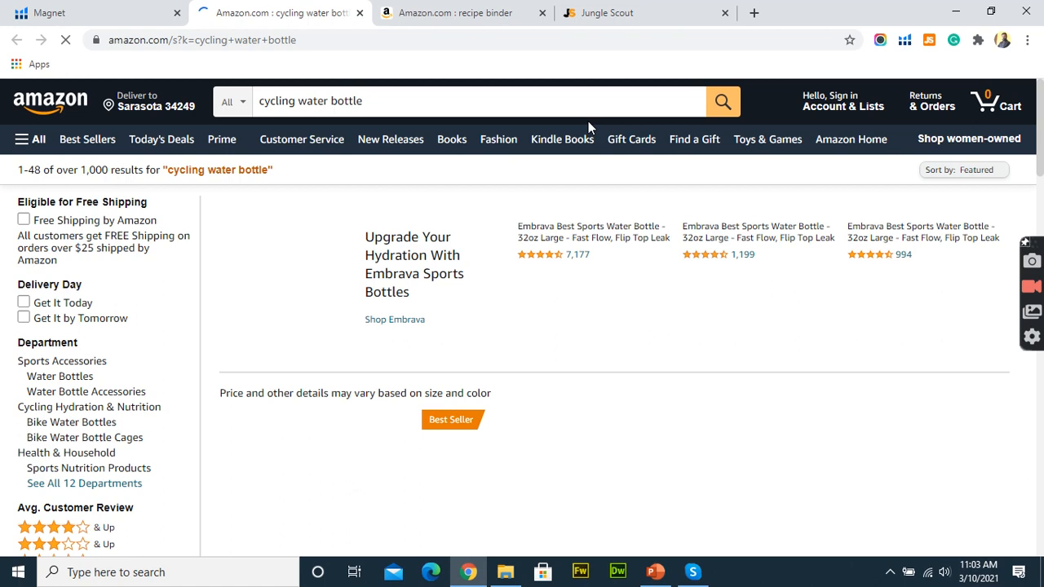
{"action": "scroll", "coordinate": [621, 375], "scroll_direction": "down", "scroll_amount": 3}
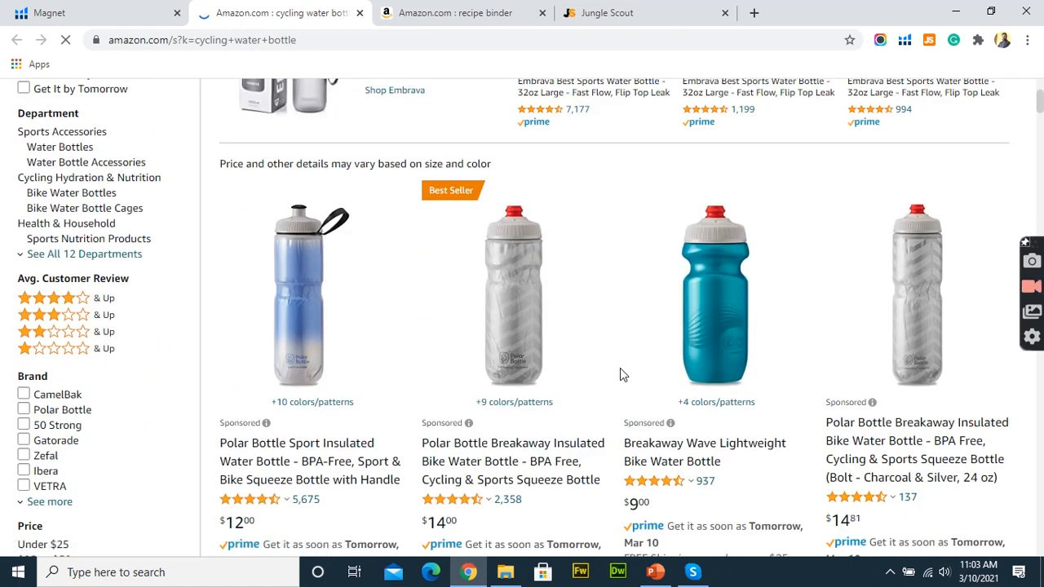
{"action": "scroll", "coordinate": [620, 373], "scroll_direction": "down", "scroll_amount": 7}
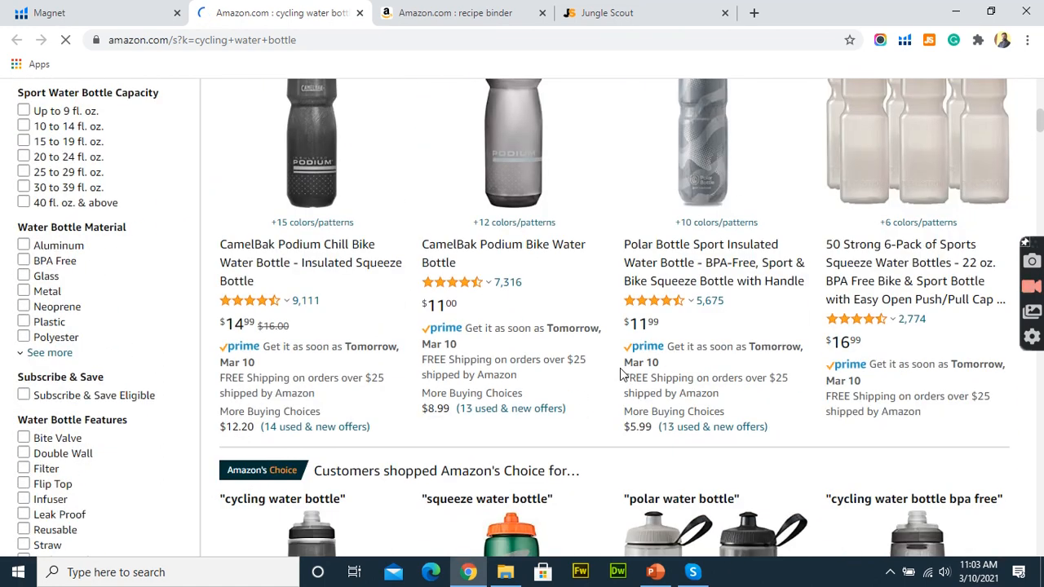
{"action": "scroll", "coordinate": [619, 373], "scroll_direction": "down", "scroll_amount": 10}
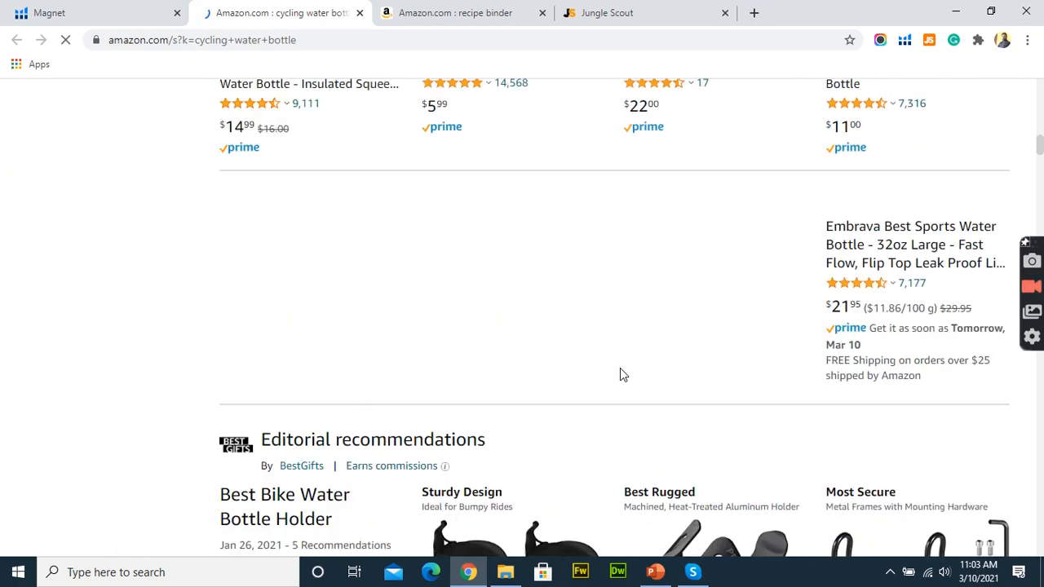
{"action": "scroll", "coordinate": [620, 375], "scroll_direction": "up", "scroll_amount": 20}
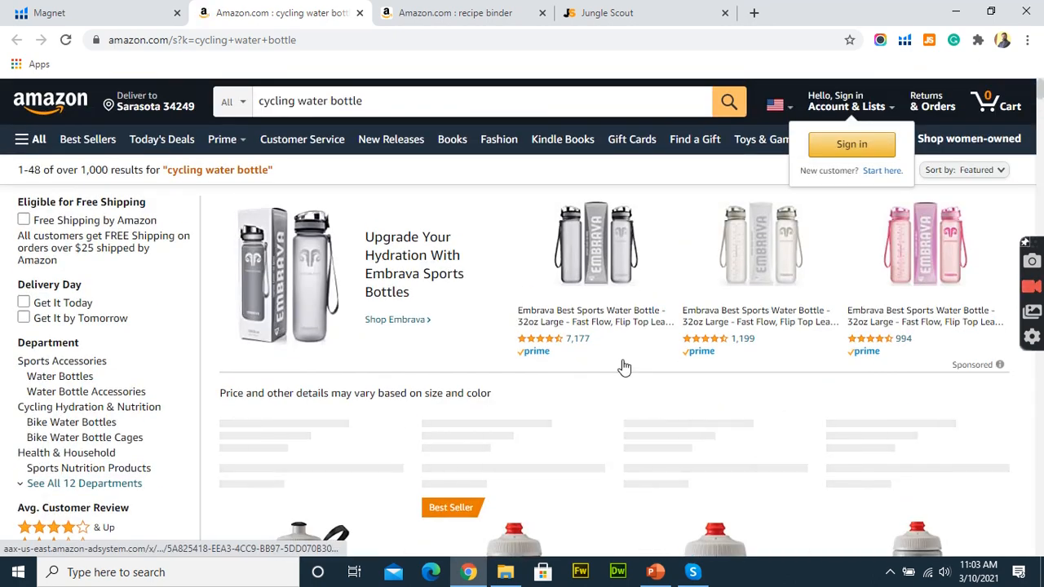
{"action": "scroll", "coordinate": [622, 366], "scroll_direction": "down", "scroll_amount": 2}
{"action": "scroll", "coordinate": [622, 366], "scroll_direction": "up", "scroll_amount": 2}
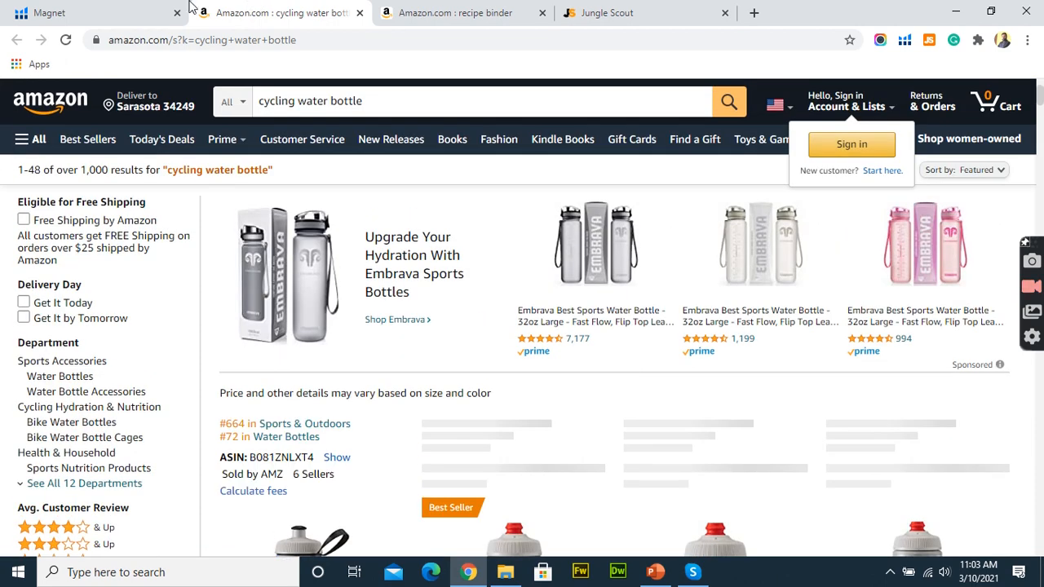
{"action": "scroll", "coordinate": [481, 379], "scroll_direction": "down", "scroll_amount": 15}
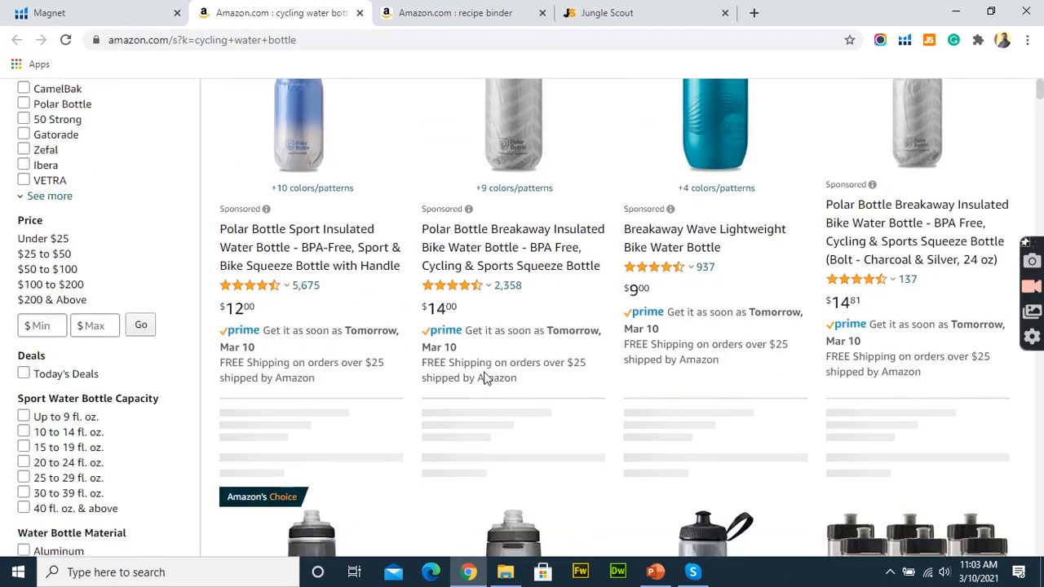
{"action": "scroll", "coordinate": [485, 378], "scroll_direction": "down", "scroll_amount": 15}
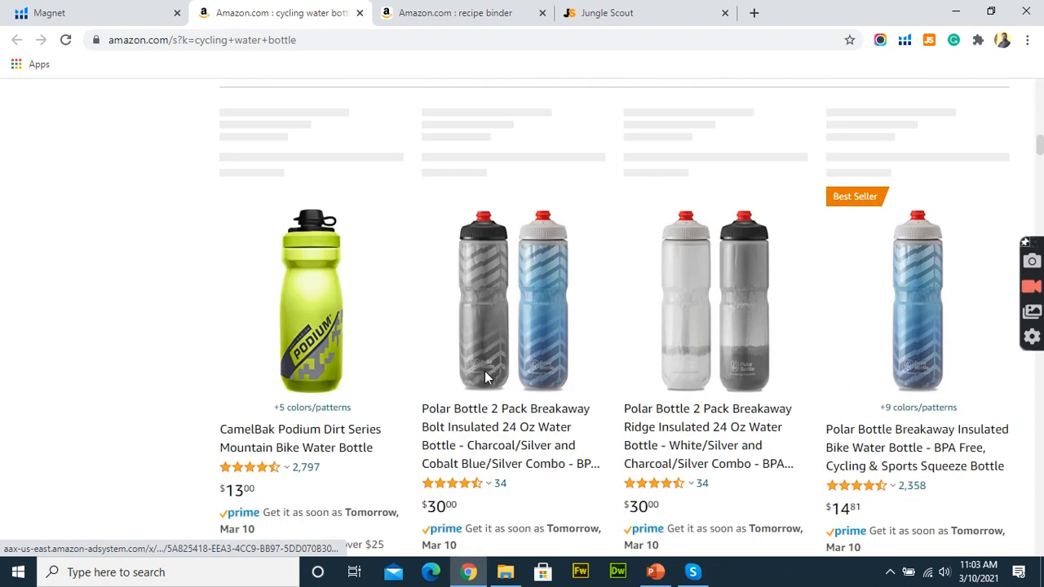
Step: Return to Magnet and export the filtered "water bottle" keywords as an Excel file
{"action": "left_click", "coordinate": [96, 12]}
{"action": "scroll", "coordinate": [261, 401], "scroll_direction": "up", "scroll_amount": 20}
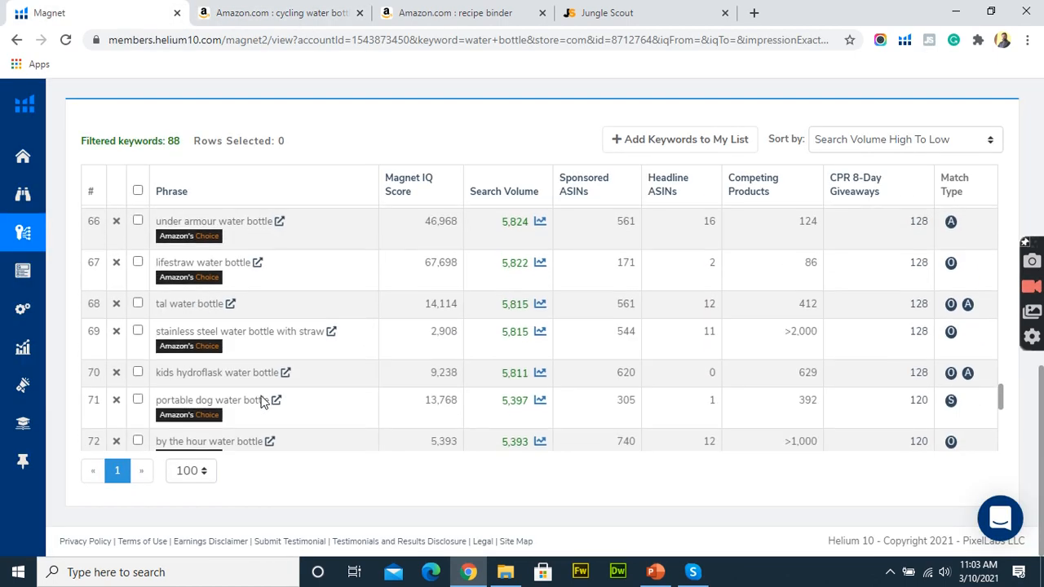
{"action": "scroll", "coordinate": [270, 403], "scroll_direction": "up", "scroll_amount": 1}
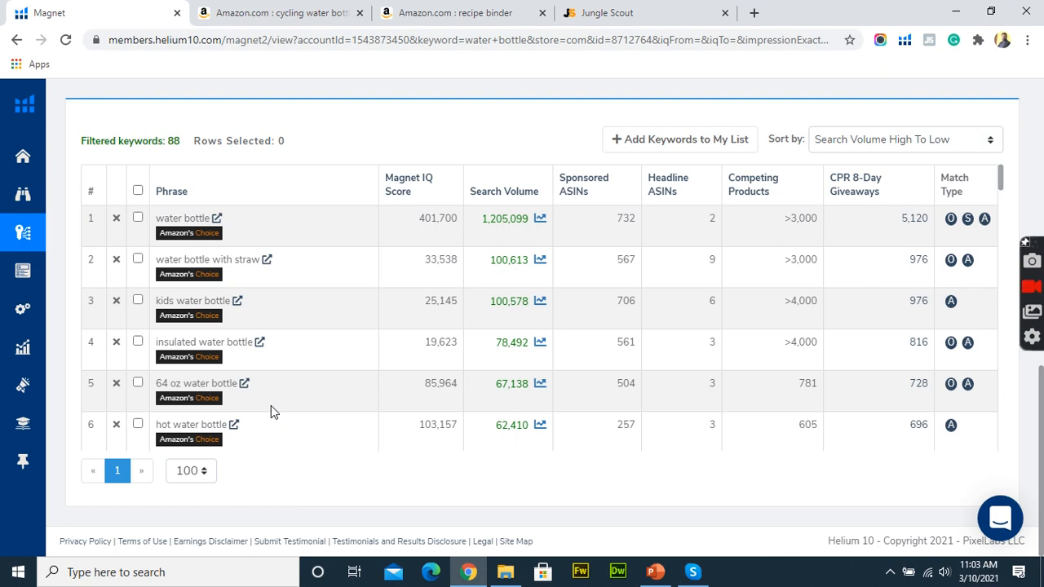
{"action": "scroll", "coordinate": [867, 319], "scroll_direction": "down", "scroll_amount": 4}
{"action": "scroll", "coordinate": [868, 319], "scroll_direction": "up", "scroll_amount": 4}
{"action": "scroll", "coordinate": [1039, 184], "scroll_direction": "up", "scroll_amount": 8}
{"action": "scroll", "coordinate": [1038, 183], "scroll_direction": "up", "scroll_amount": 1}
{"action": "left_click", "coordinate": [1005, 170]}
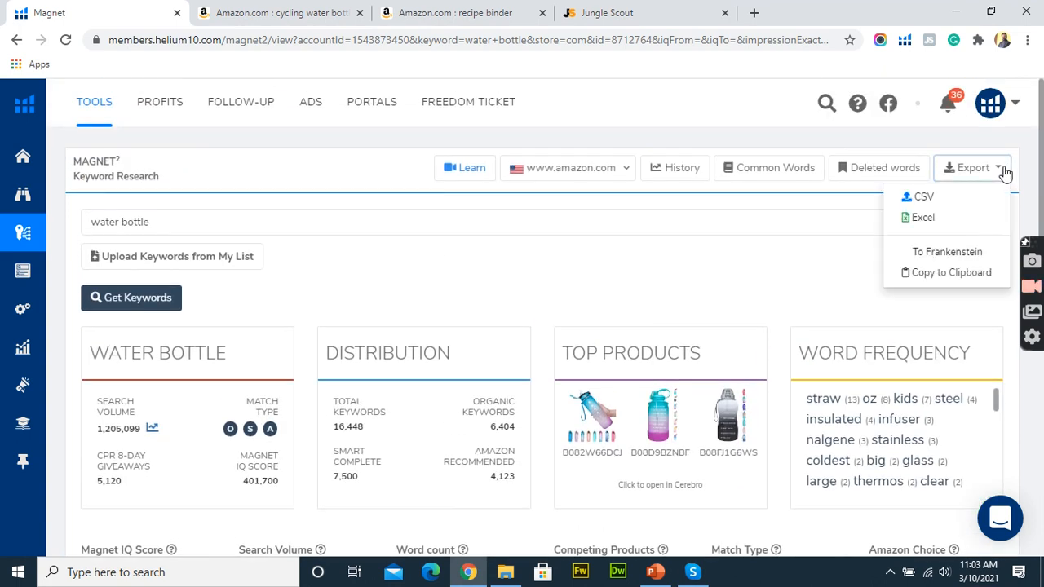
{"action": "left_click", "coordinate": [917, 217]}
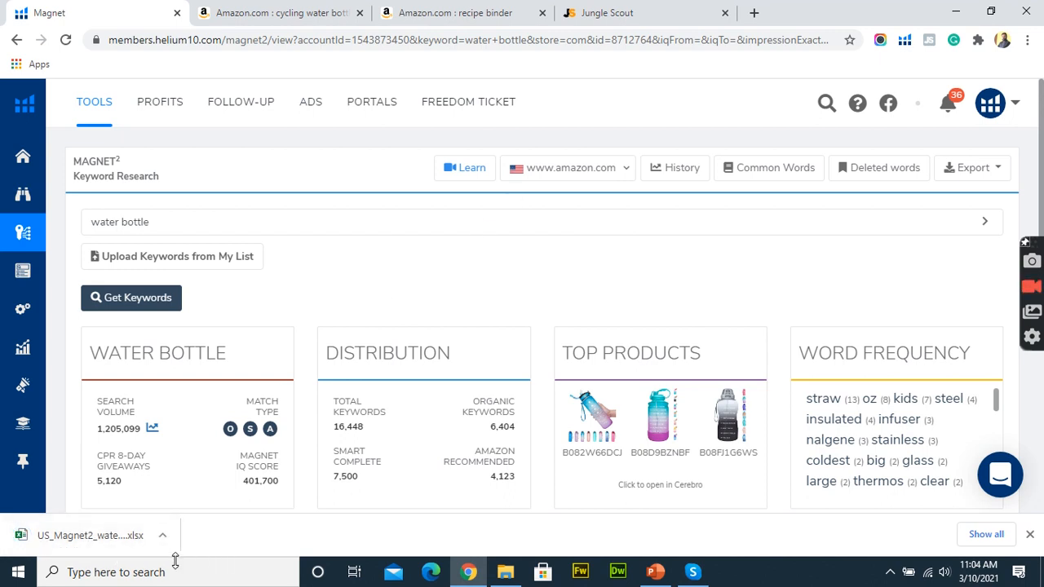
Step: Locate the downloaded "US_Magnet2_water bottle" workbook in the Downloads folder and paste it onto the desktop
{"action": "left_click", "coordinate": [162, 536]}
{"action": "left_click", "coordinate": [209, 486]}
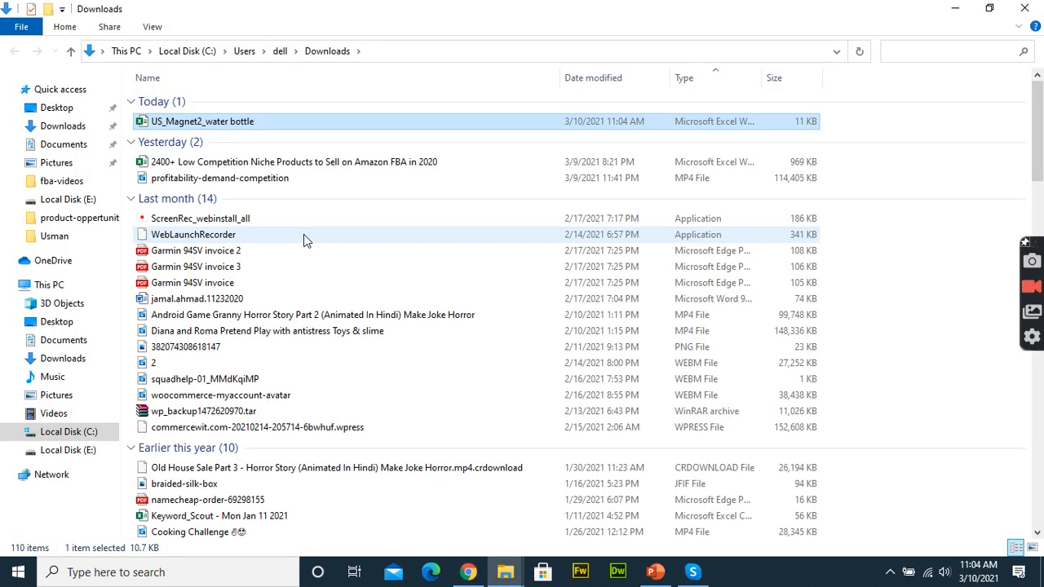
{"action": "left_click", "coordinate": [956, 8]}
{"action": "left_click", "coordinate": [958, 15]}
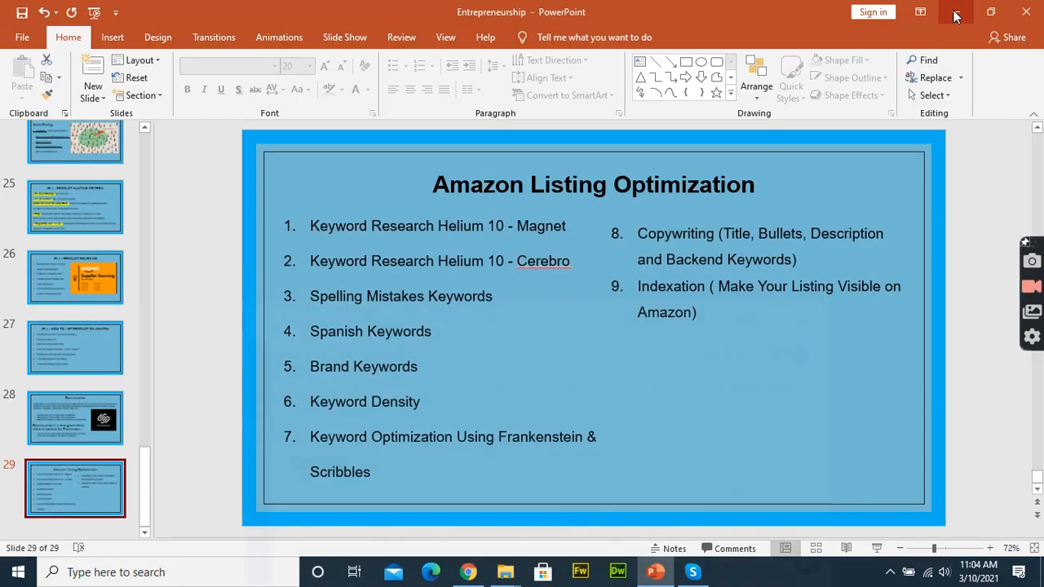
{"action": "left_click", "coordinate": [952, 11]}
{"action": "right_click", "coordinate": [833, 126]}
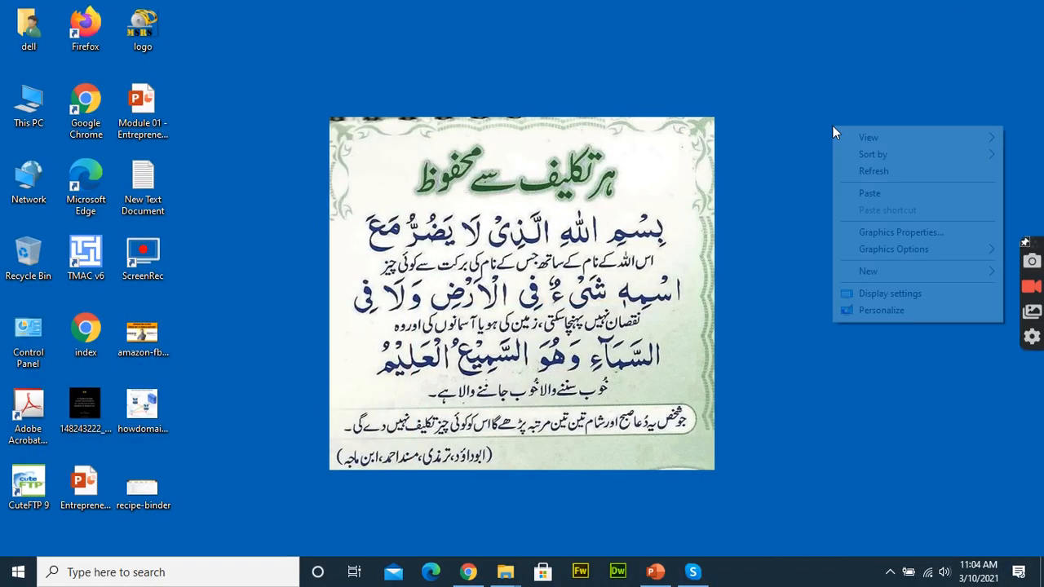
{"action": "left_click", "coordinate": [843, 192]}
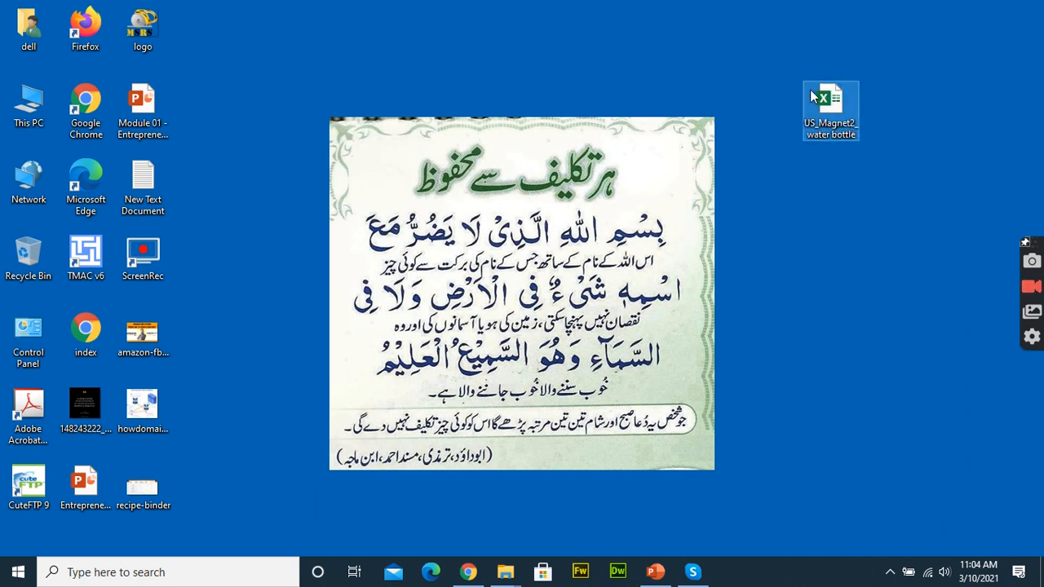
Step: Open the "US_Magnet2_water bottle" workbook from the desktop in Excel, maximize it and enable editing
{"action": "double_click", "coordinate": [812, 93]}
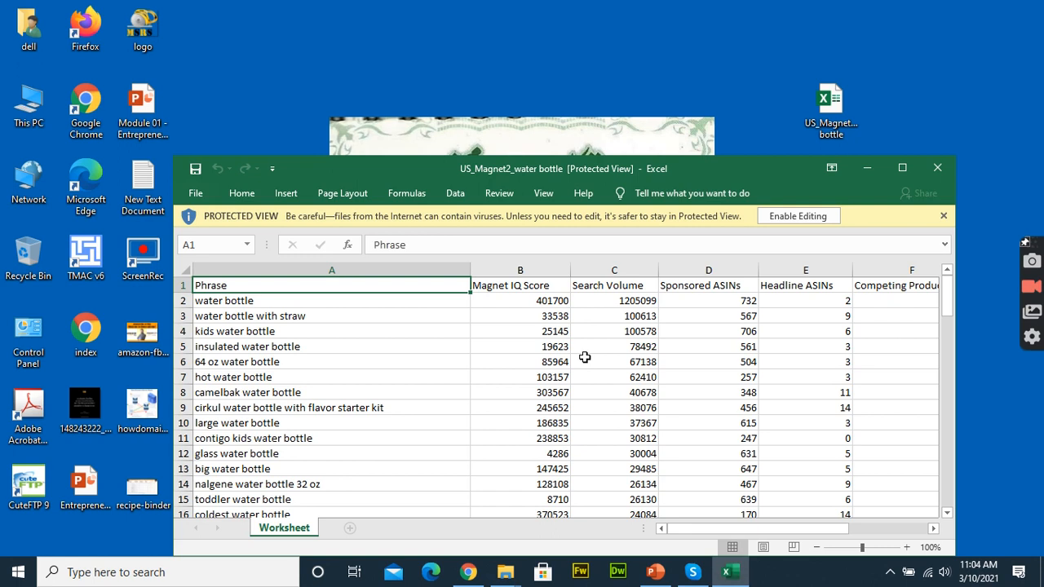
{"action": "double_click", "coordinate": [669, 164]}
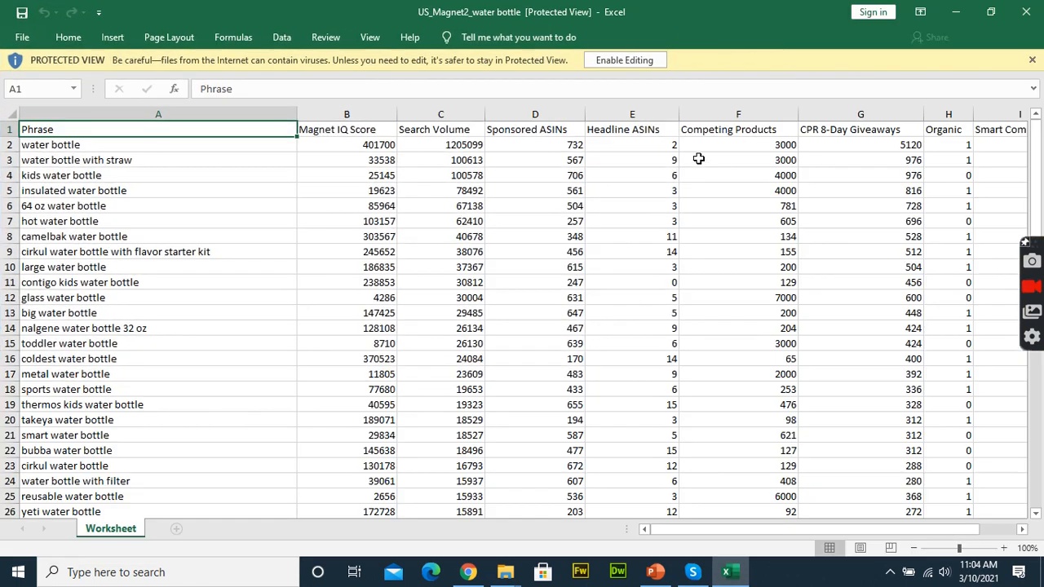
{"action": "left_click", "coordinate": [611, 61]}
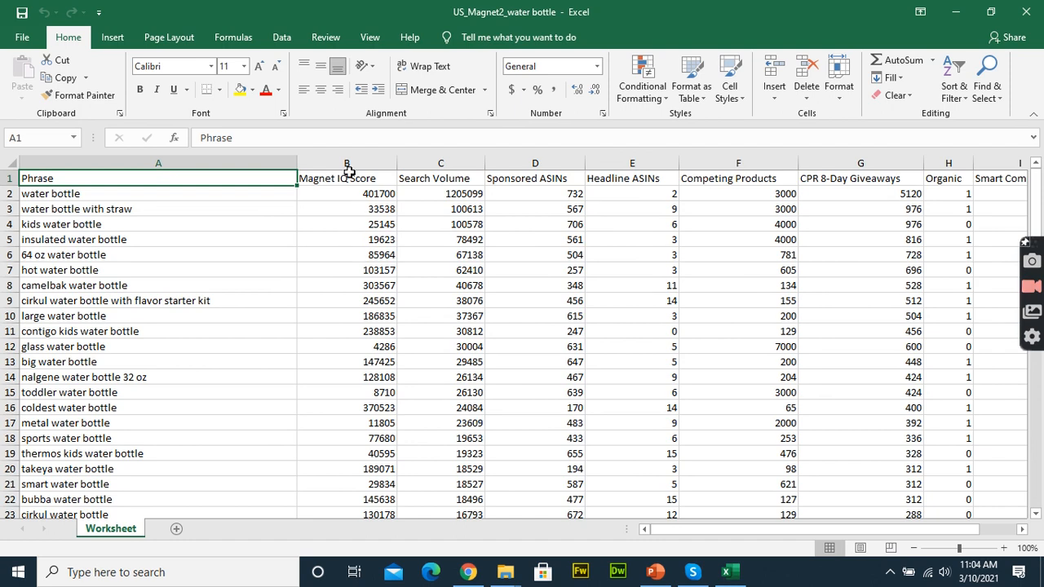
Step: Delete the Magnet IQ Score column from the keyword worksheet
{"action": "left_click", "coordinate": [348, 163]}
{"action": "right_click", "coordinate": [349, 164]}
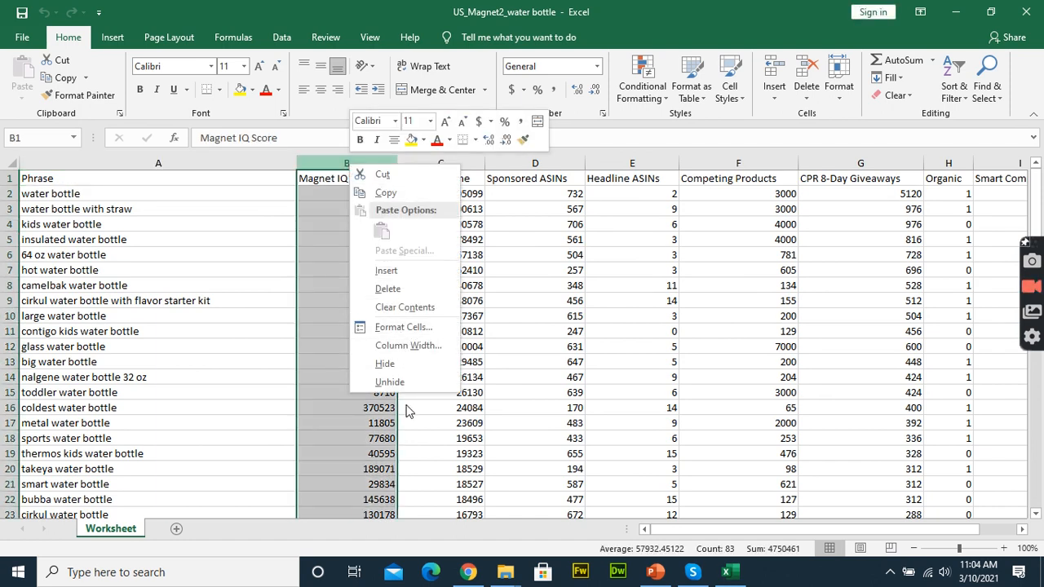
{"action": "left_click", "coordinate": [388, 289]}
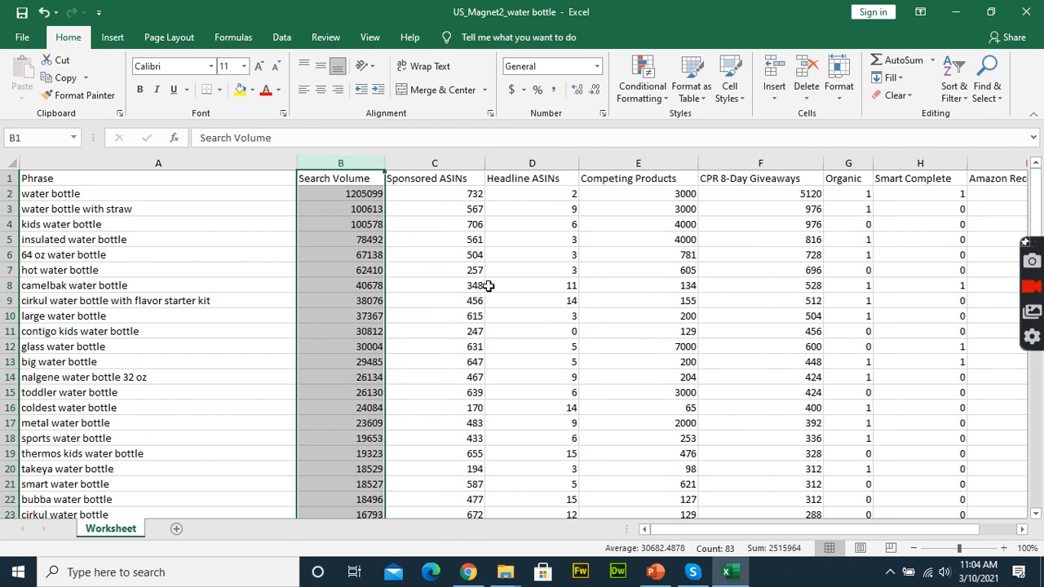
{"action": "left_click", "coordinate": [99, 178]}
{"action": "left_click", "coordinate": [327, 196]}
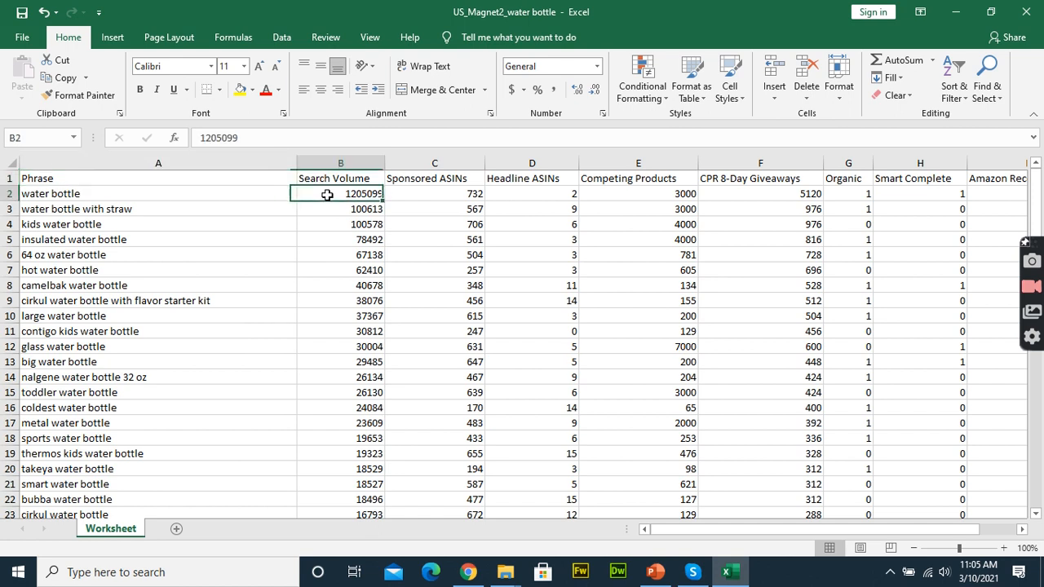
Step: Delete all columns from Sponsored ASINs through Amazon Recommended, keeping only Phrase and Search Volume
{"action": "left_click_drag", "start_coordinate": [421, 161], "coordinate": [753, 168]}
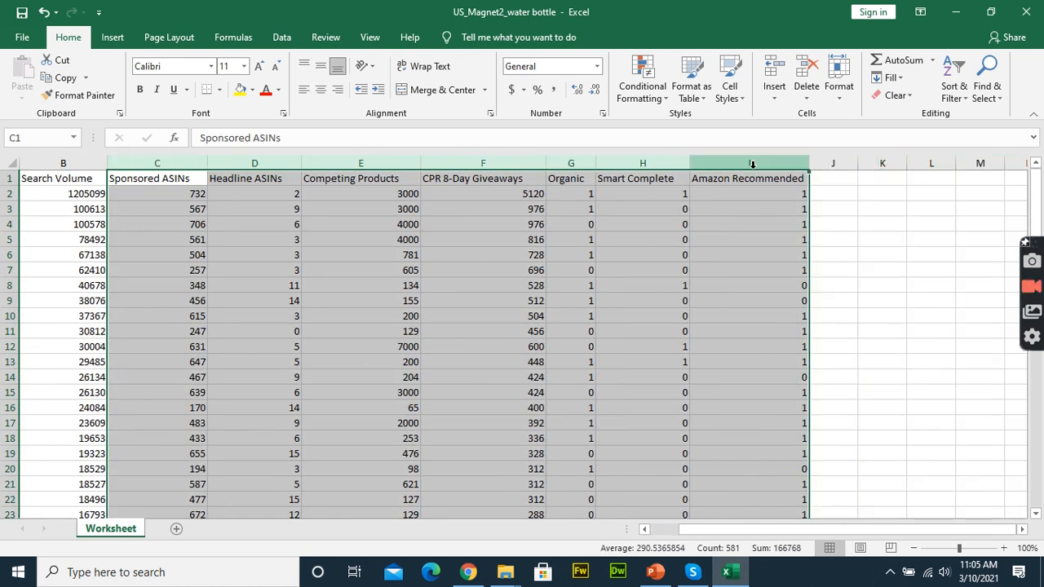
{"action": "right_click", "coordinate": [753, 168]}
{"action": "left_click", "coordinate": [792, 293]}
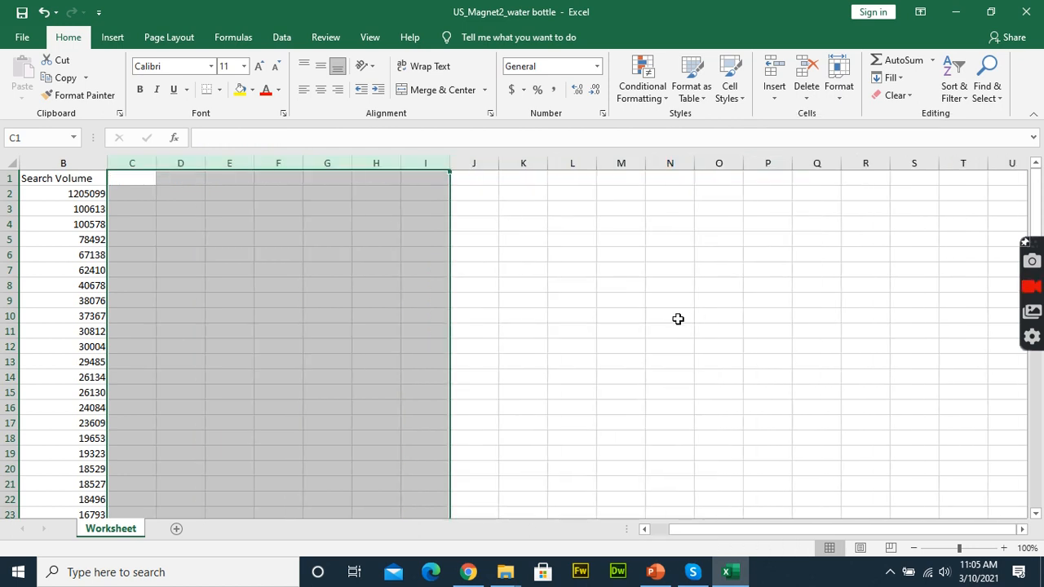
Step: Review the remaining phrases and search volumes from the start to the end of the worksheet
{"action": "left_click", "coordinate": [319, 324]}
{"action": "left_click_drag", "start_coordinate": [762, 531], "coordinate": [653, 536]}
{"action": "left_click", "coordinate": [203, 391]}
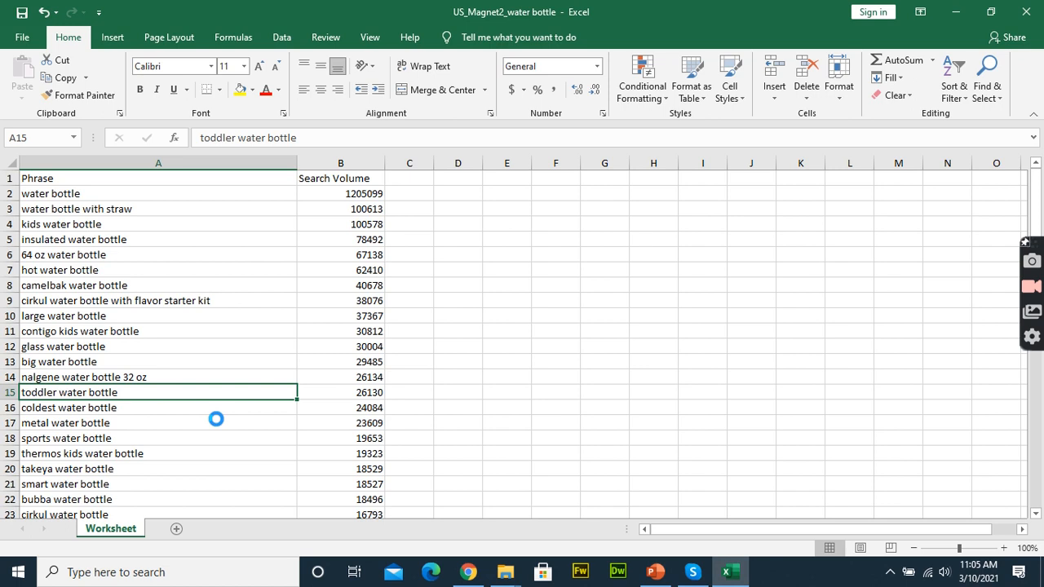
{"action": "scroll", "coordinate": [216, 419], "scroll_direction": "down", "scroll_amount": 7}
{"action": "scroll", "coordinate": [217, 419], "scroll_direction": "down", "scroll_amount": 20}
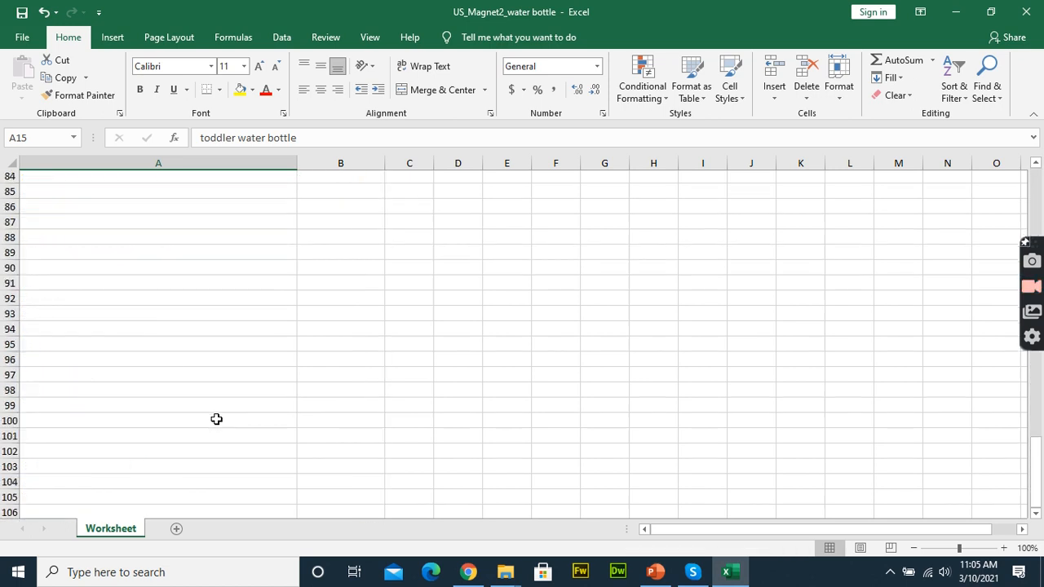
{"action": "scroll", "coordinate": [217, 419], "scroll_direction": "up", "scroll_amount": 4}
{"action": "scroll", "coordinate": [216, 420], "scroll_direction": "up", "scroll_amount": 20}
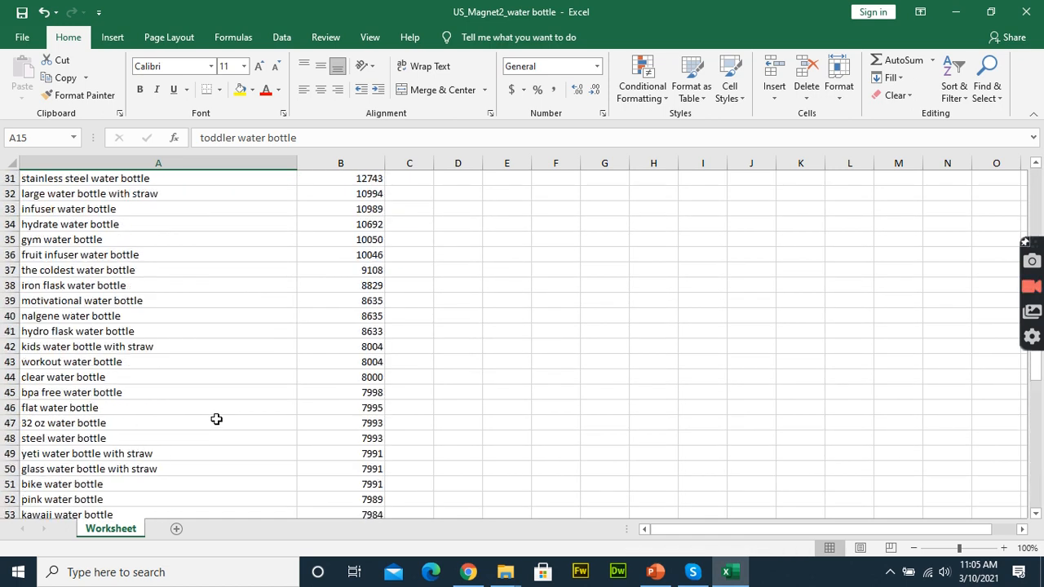
{"action": "left_click", "coordinate": [565, 291]}
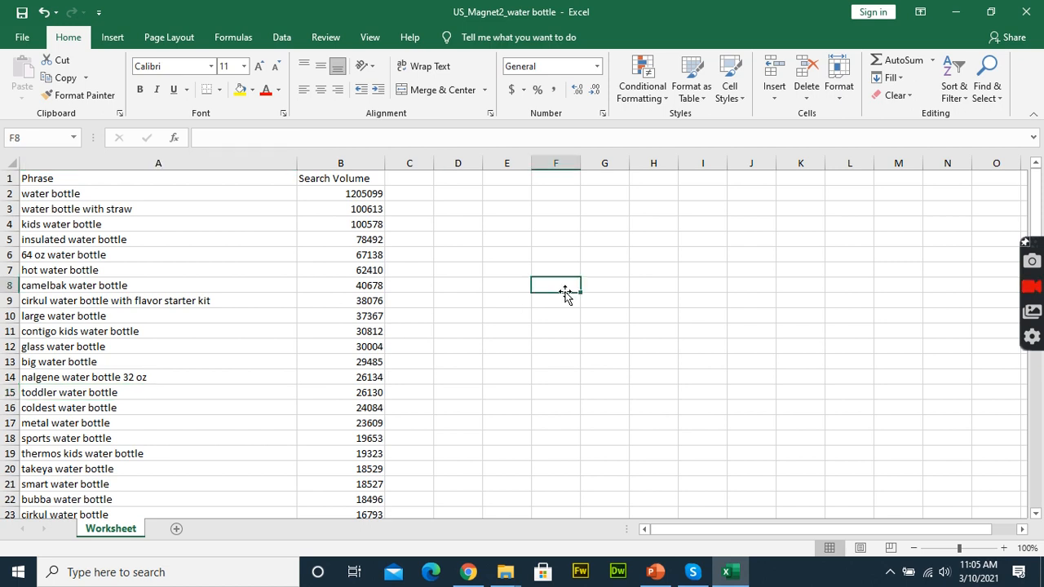